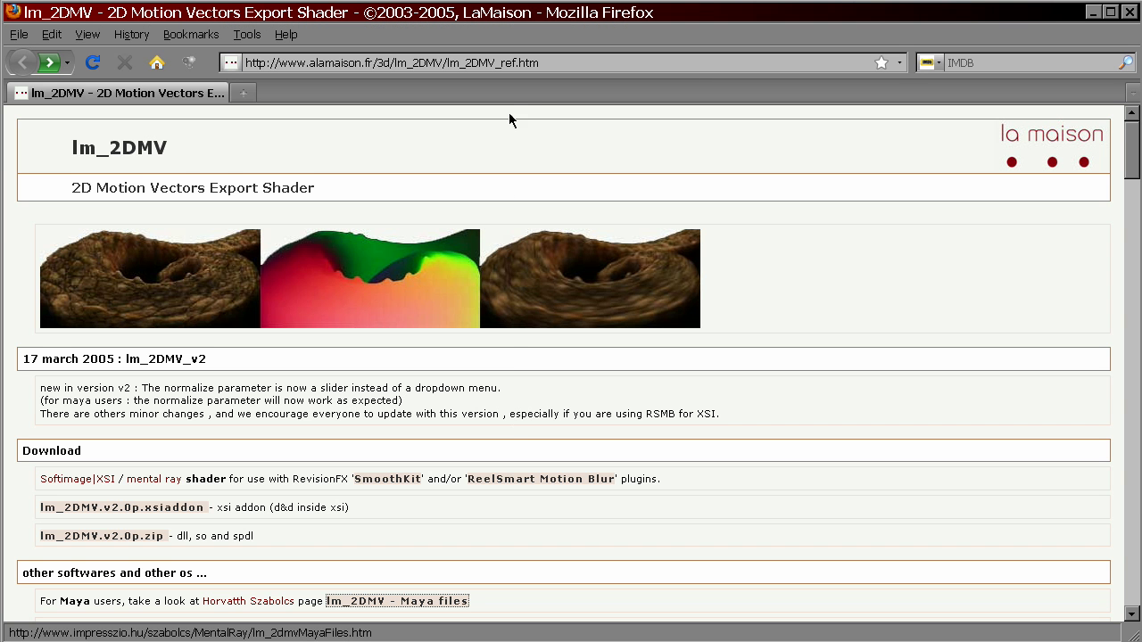
Download the Windows 64-bit version of the lm_2DMV shader (dll and spdl), lm2DMV_64.zip, to the desktop
left_click(554, 64)
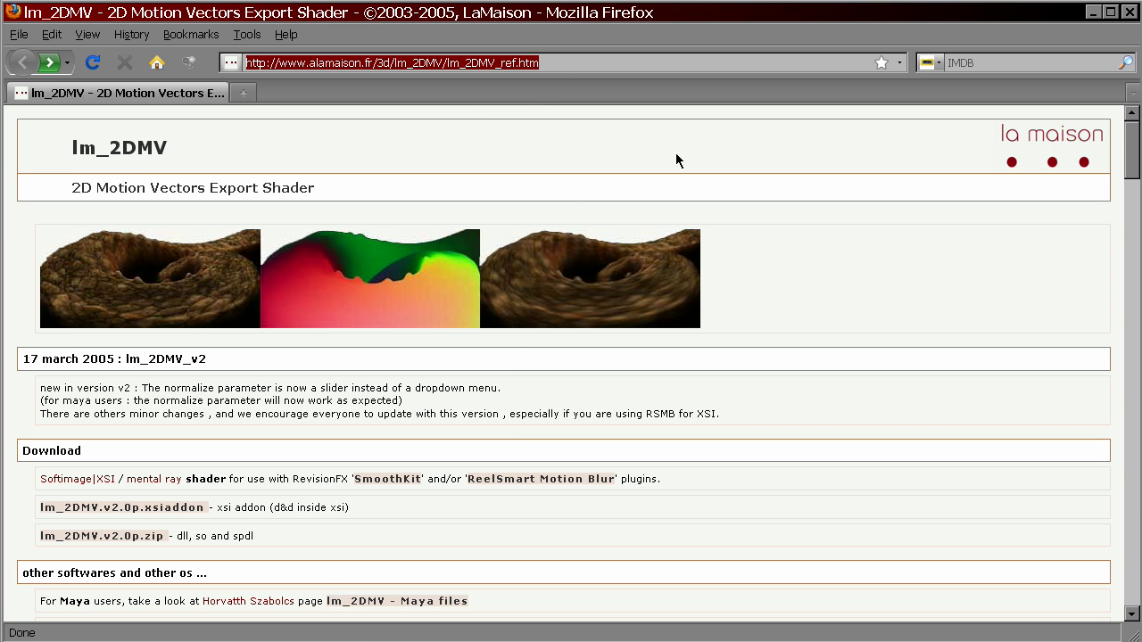
scroll(426, 251, "down", 5)
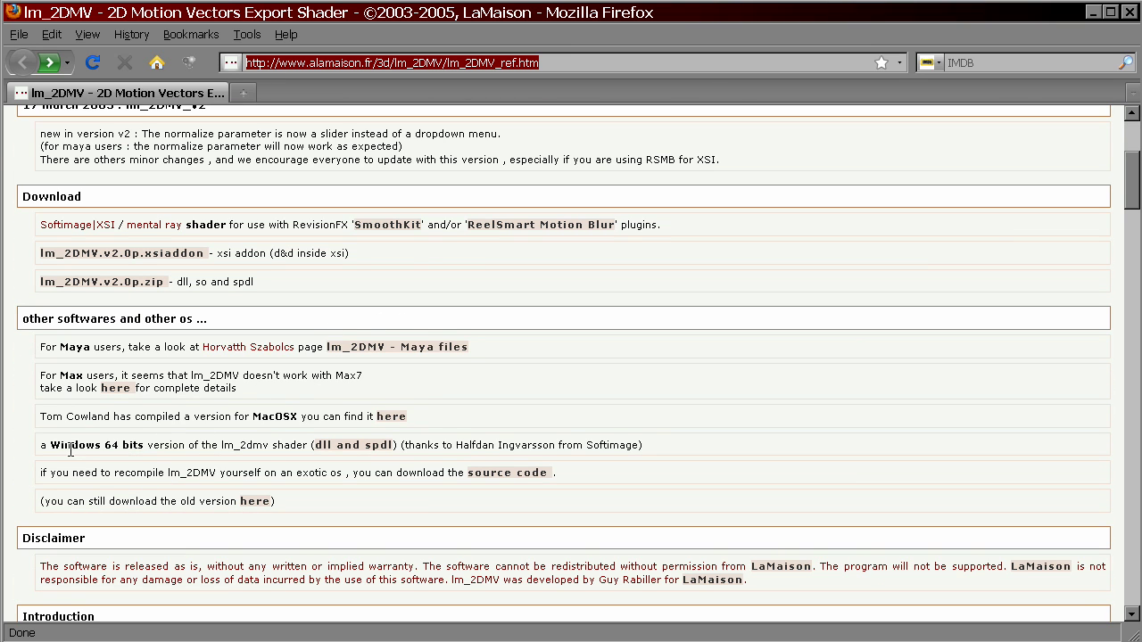
left_click(328, 448)
left_click(688, 413)
left_click(475, 351)
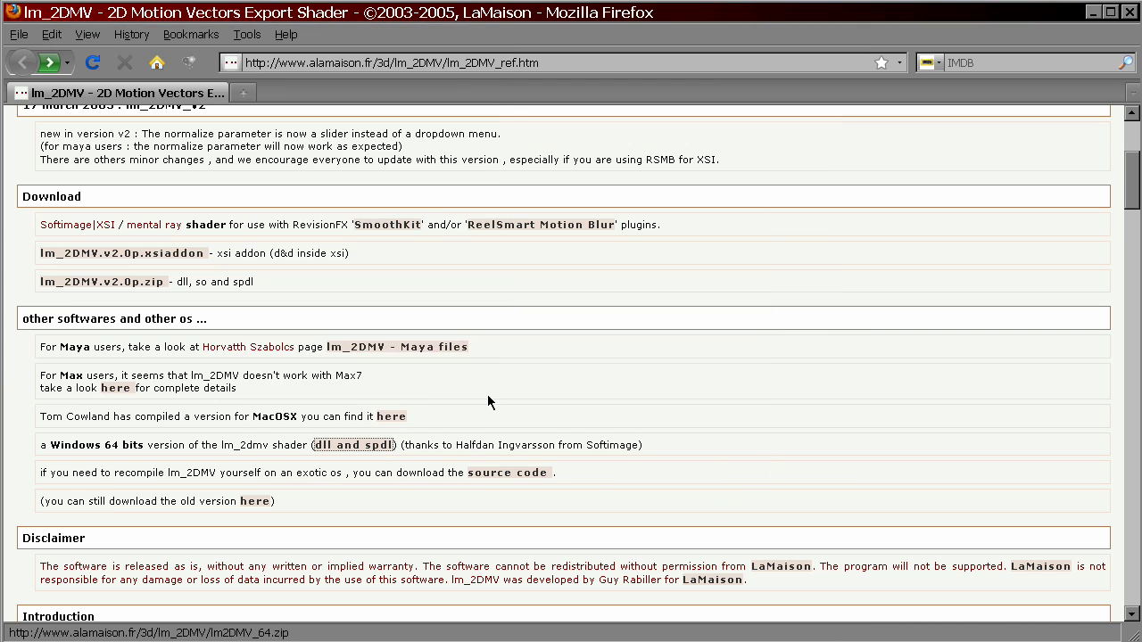
Follow the link to the lm_2DMV Maya files page and save lm2DMV_v2_MayaFiles.zip to the desktop
left_click(409, 348)
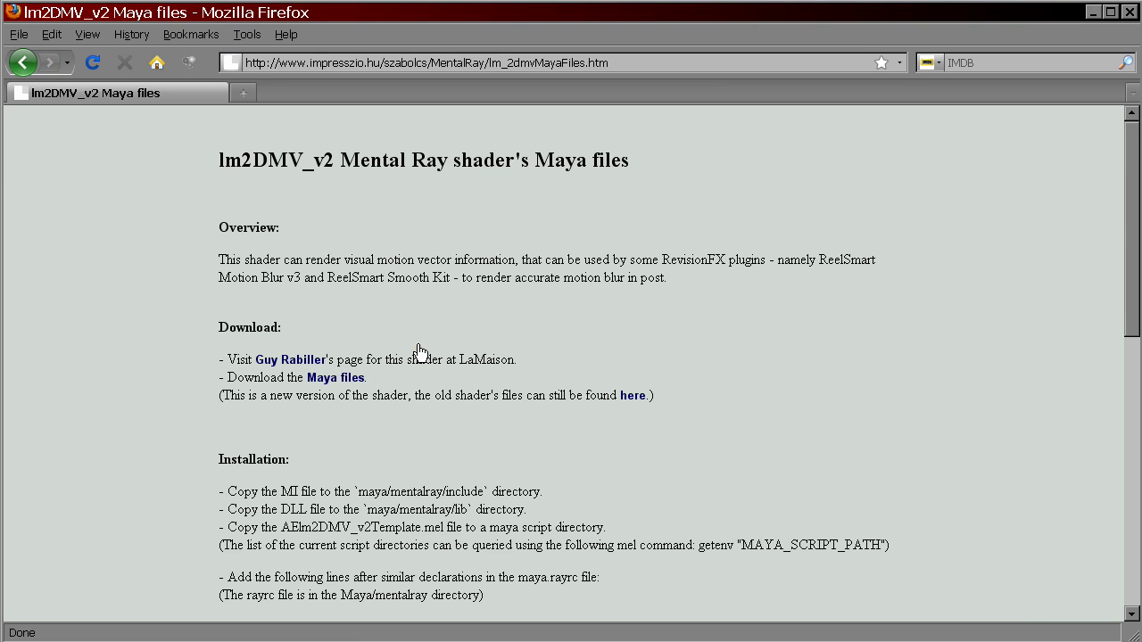
left_click(336, 383)
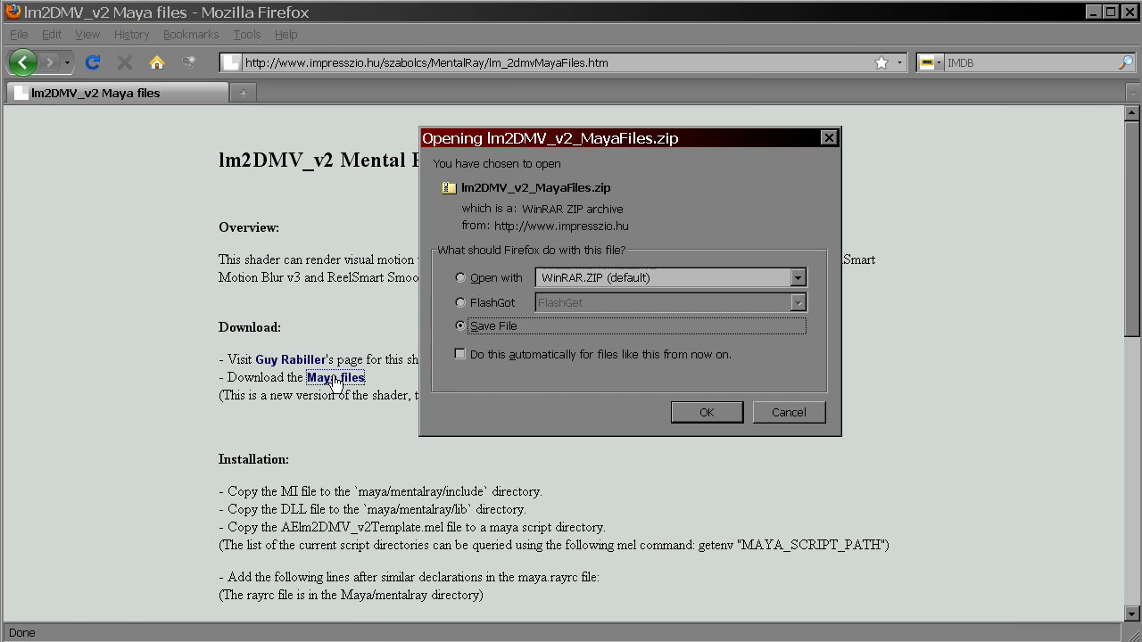
left_click(692, 412)
left_click(471, 351)
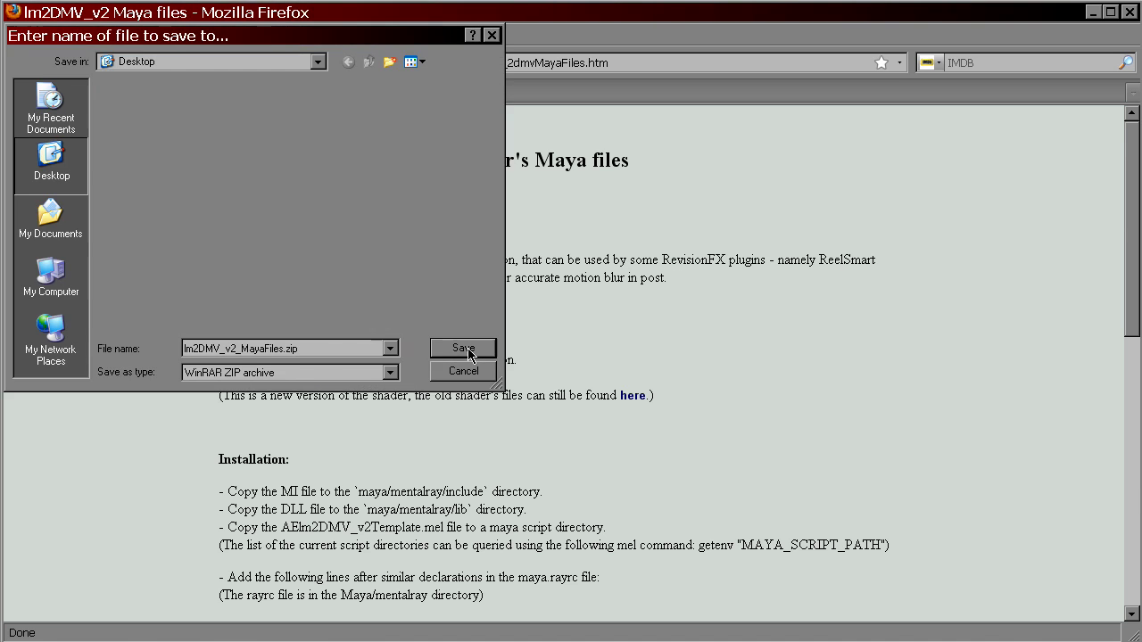
Minimize the open windows to show the desktop and open the lm2DMV_v2_MayaFiles.zip archive there
left_click(1091, 12)
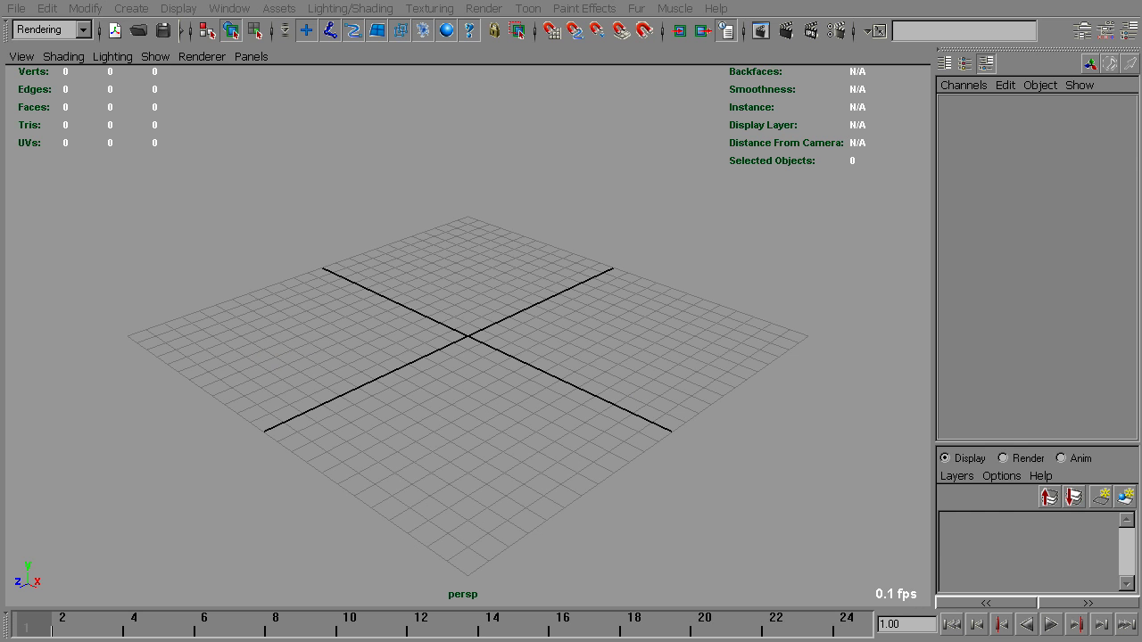
key("super+d")
left_click_drag(146, 421, 1015, 146)
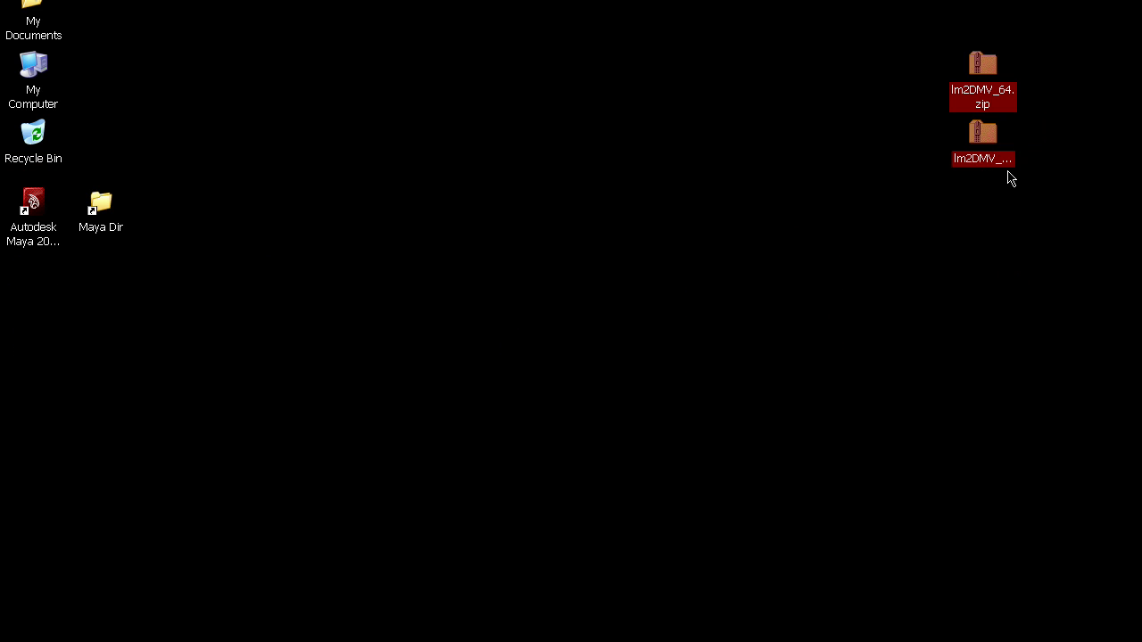
left_click(1000, 248)
left_click(988, 153)
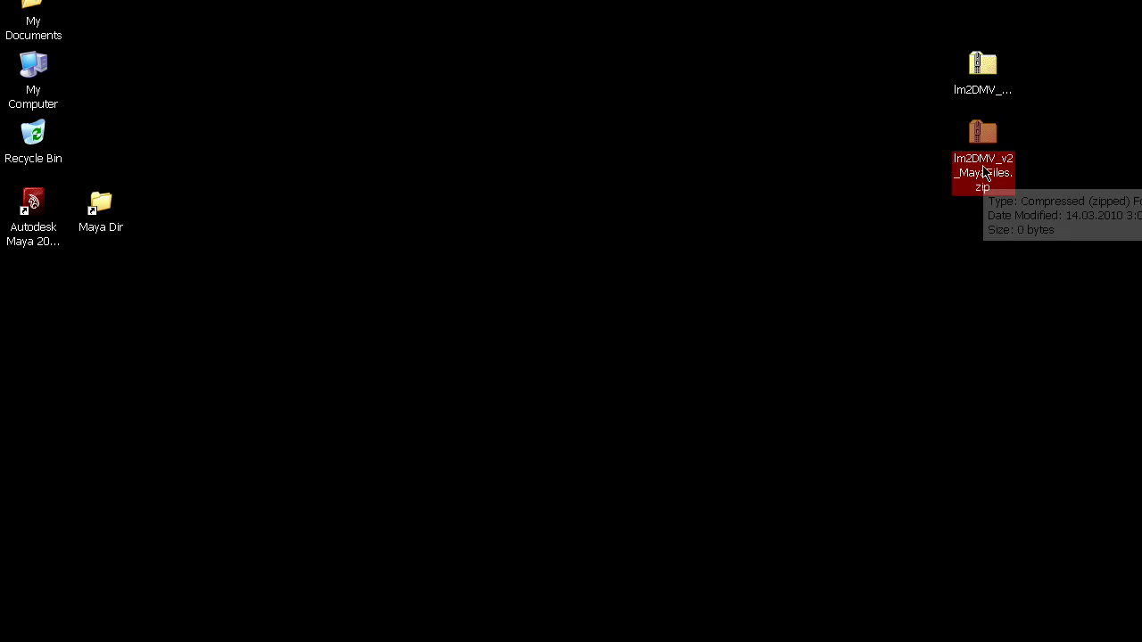
double_click(987, 143)
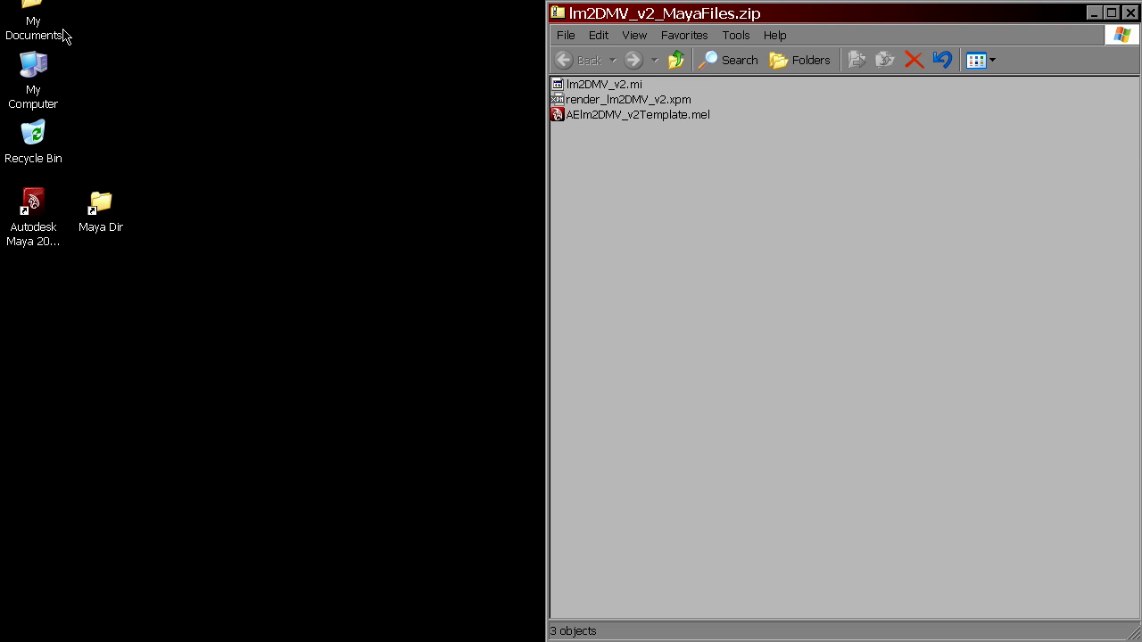
Copy render_lm2DMV_v2.xpm from the archive into the maya/2009-x64/prefs/icons folder in My Documents
double_click(34, 36)
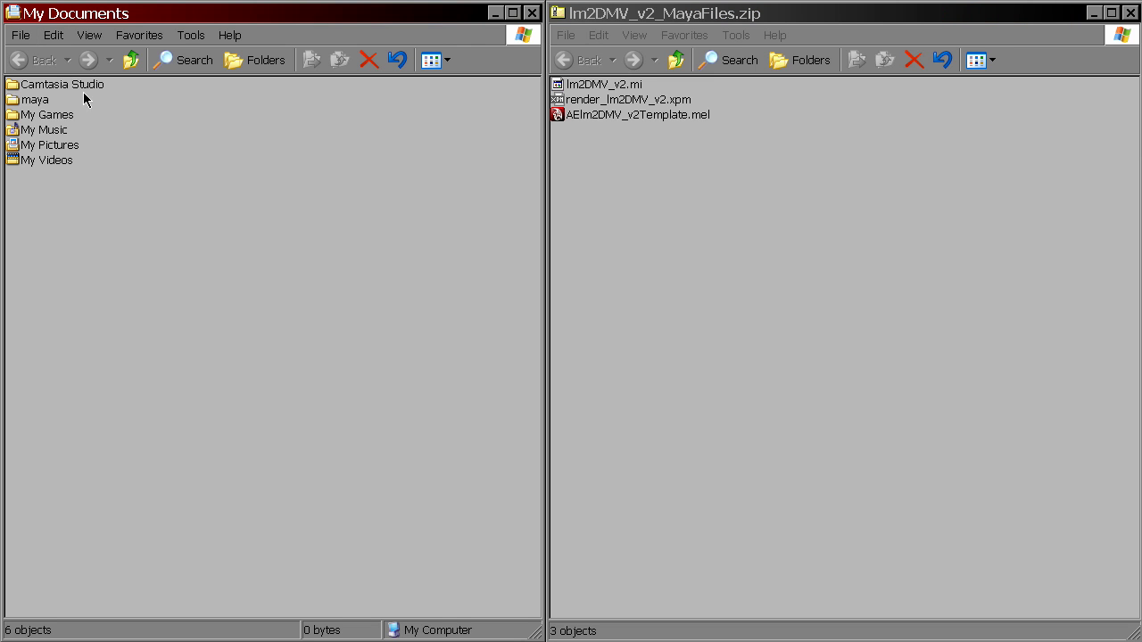
double_click(39, 100)
double_click(36, 84)
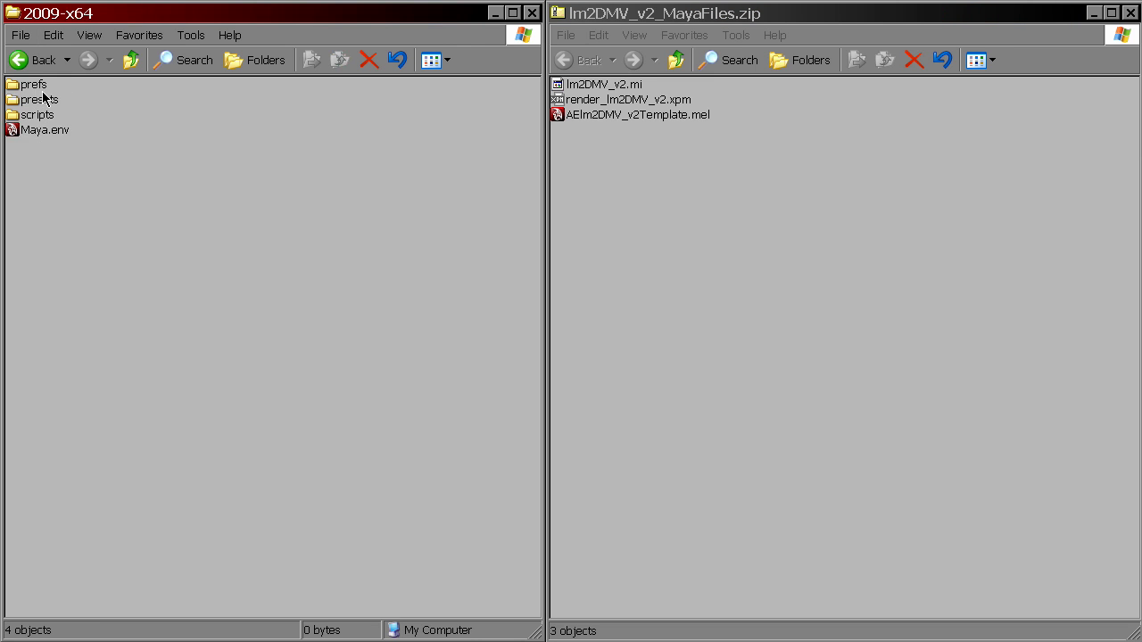
double_click(36, 85)
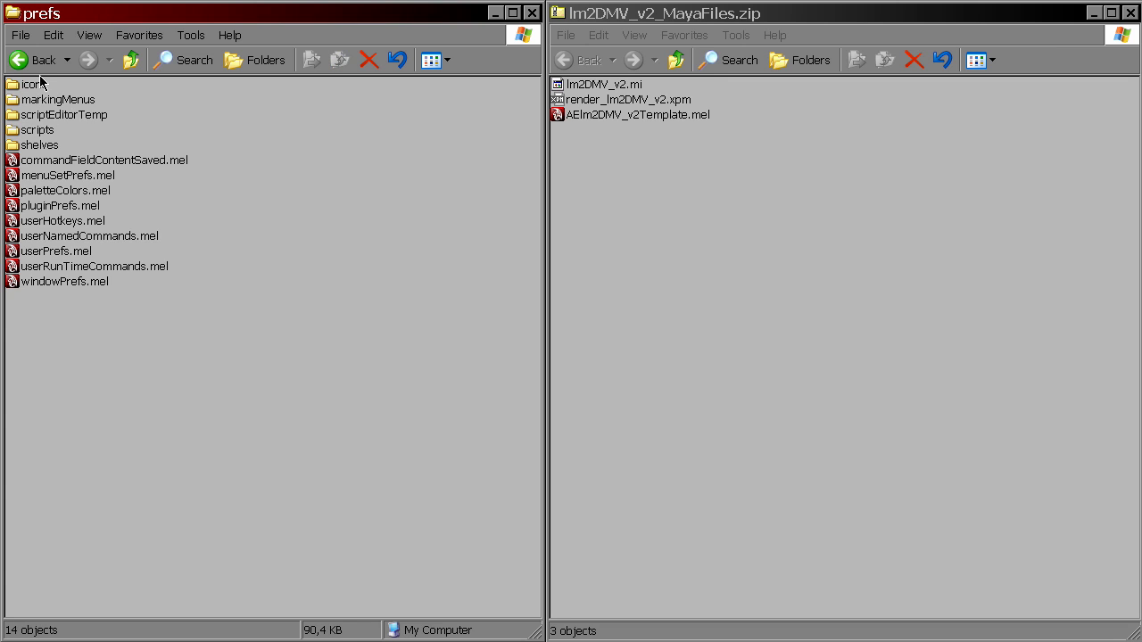
double_click(32, 86)
left_click(648, 155)
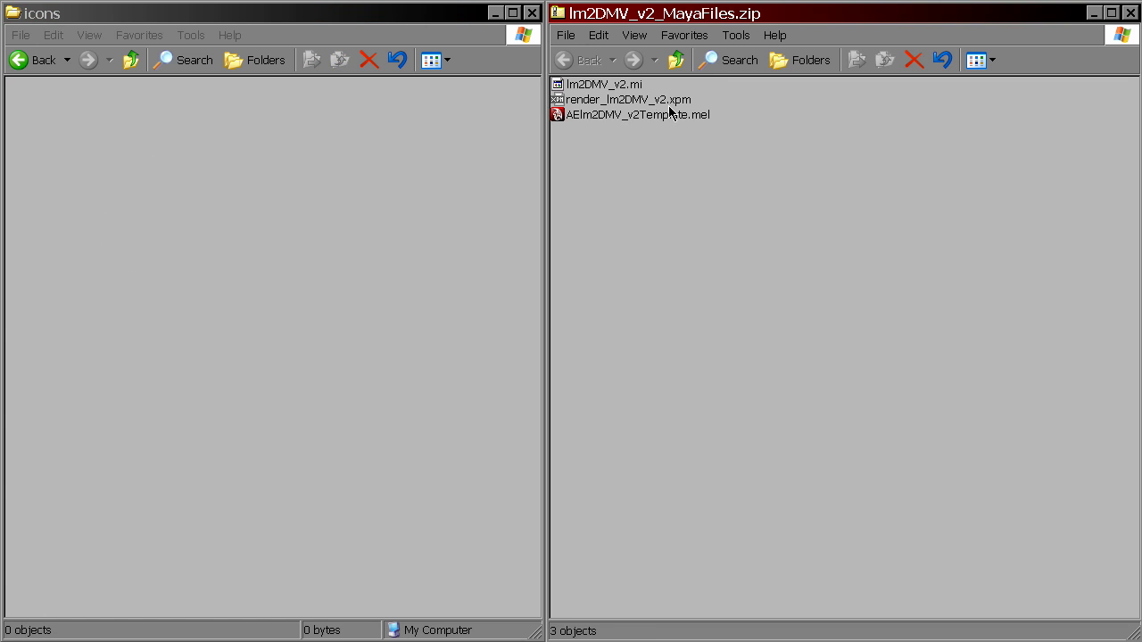
left_click_drag(673, 105, 133, 162)
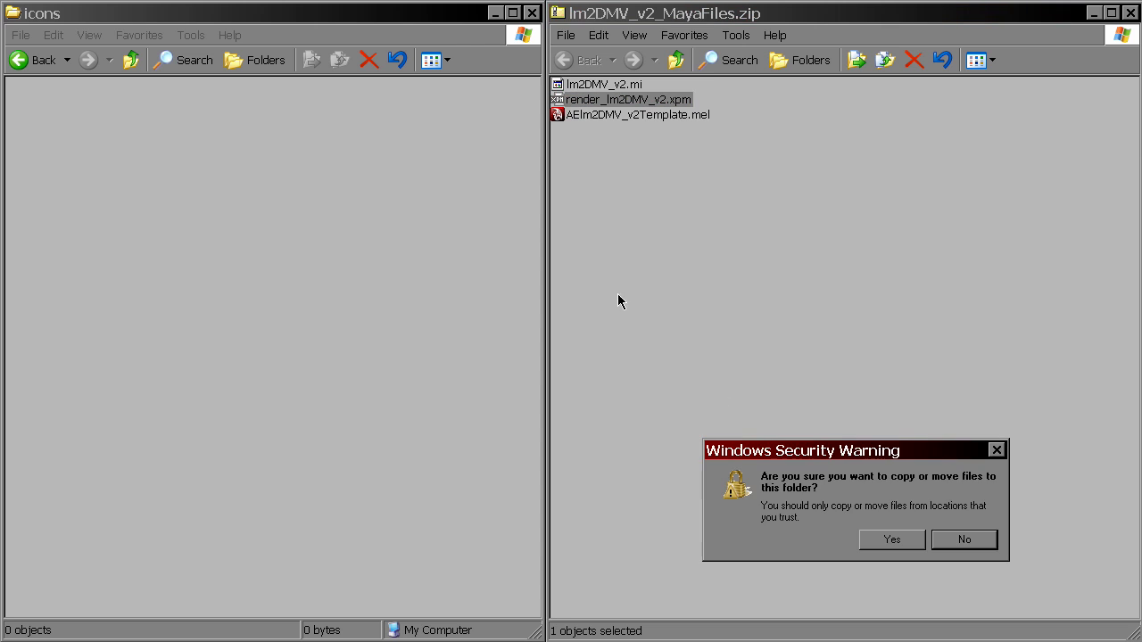
left_click(892, 539)
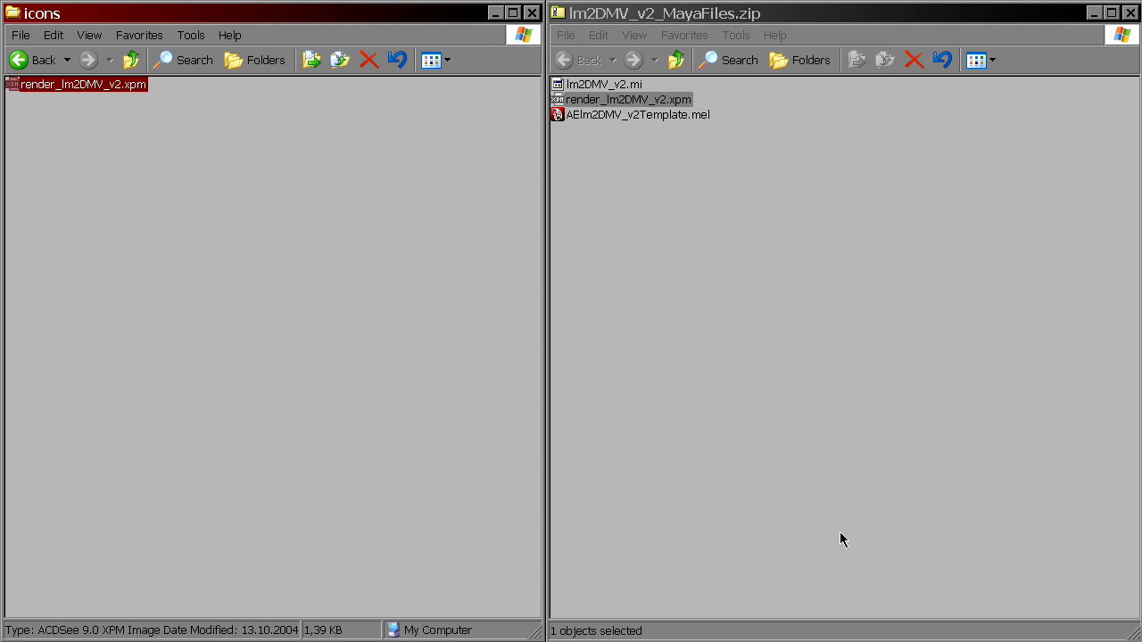
Copy AElm2DMV_v2Template.mel from the archive into the scripts folder inside prefs, then close that folder window
left_click(130, 58)
double_click(43, 131)
left_click(648, 168)
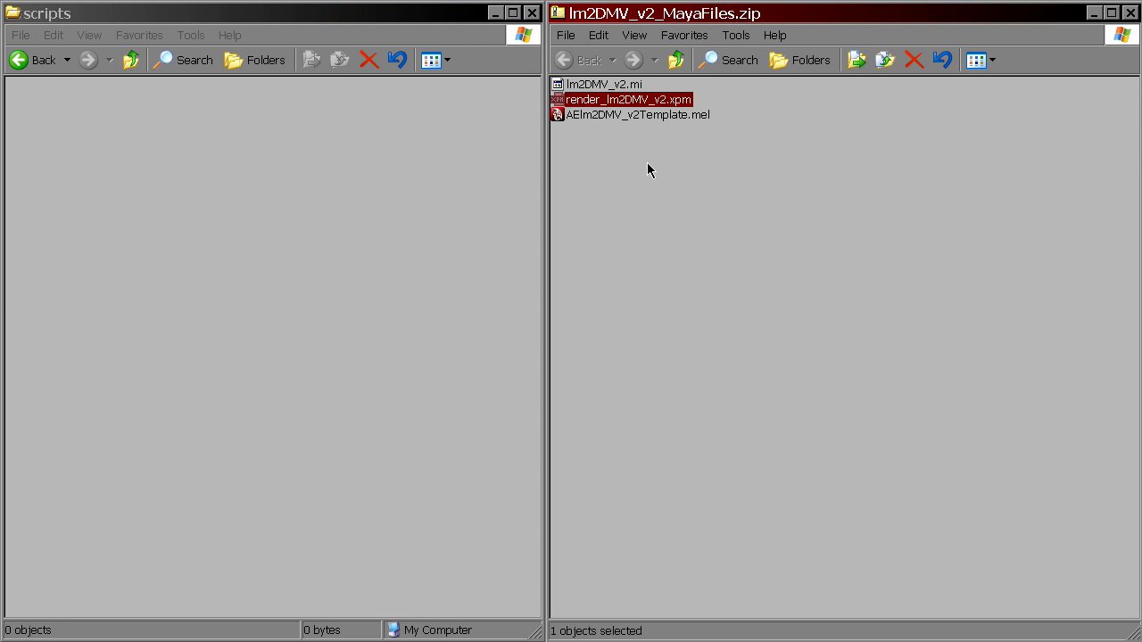
left_click_drag(663, 122, 228, 176)
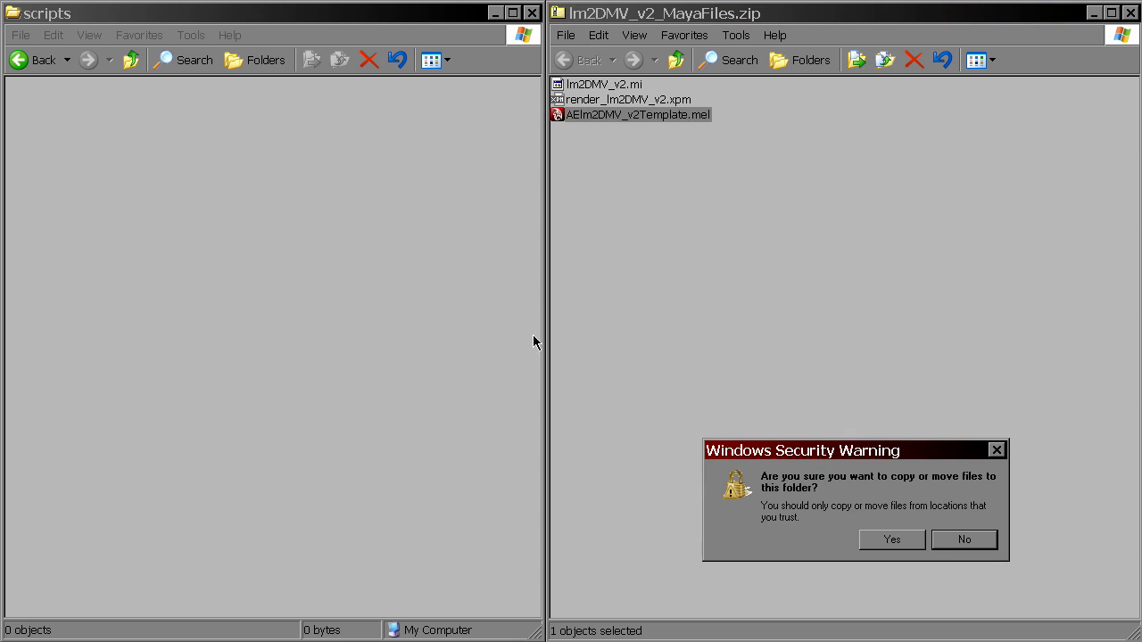
left_click(888, 542)
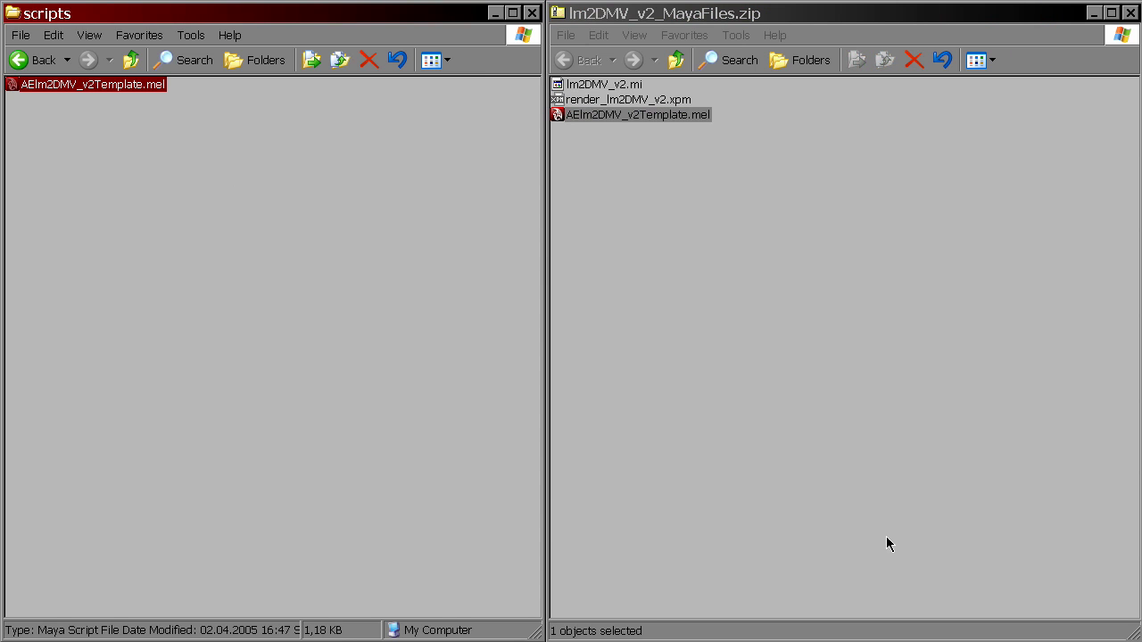
left_click(533, 14)
Copy lm2DMV_v2.mi from the archive into the 2009_x64/mentalray/include folder of the Maya Dir
left_click(146, 258)
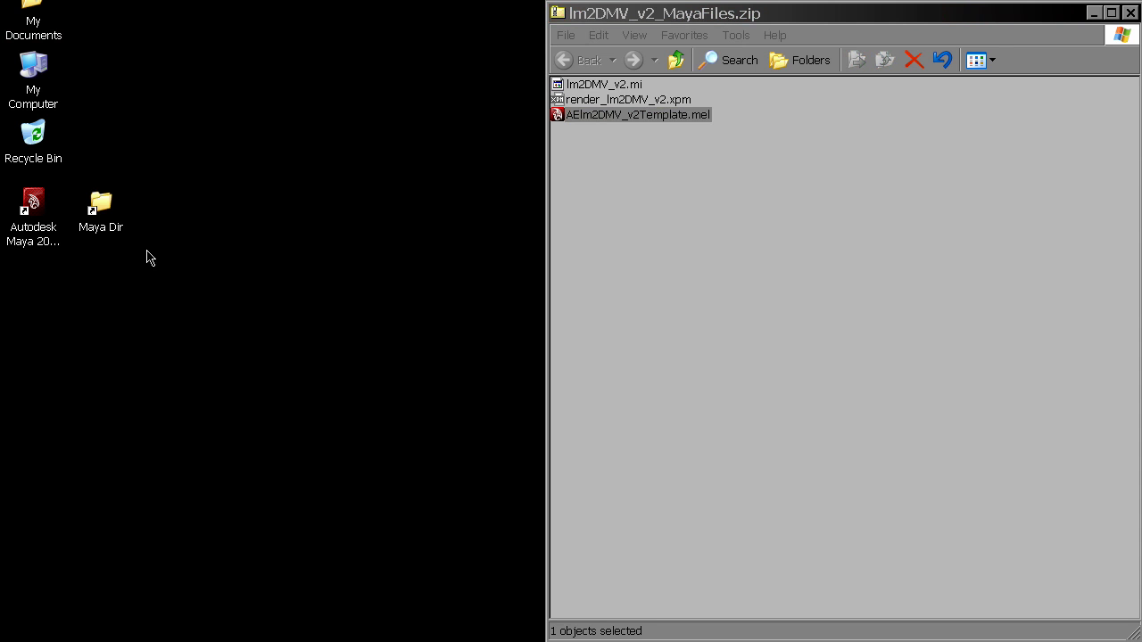
double_click(111, 217)
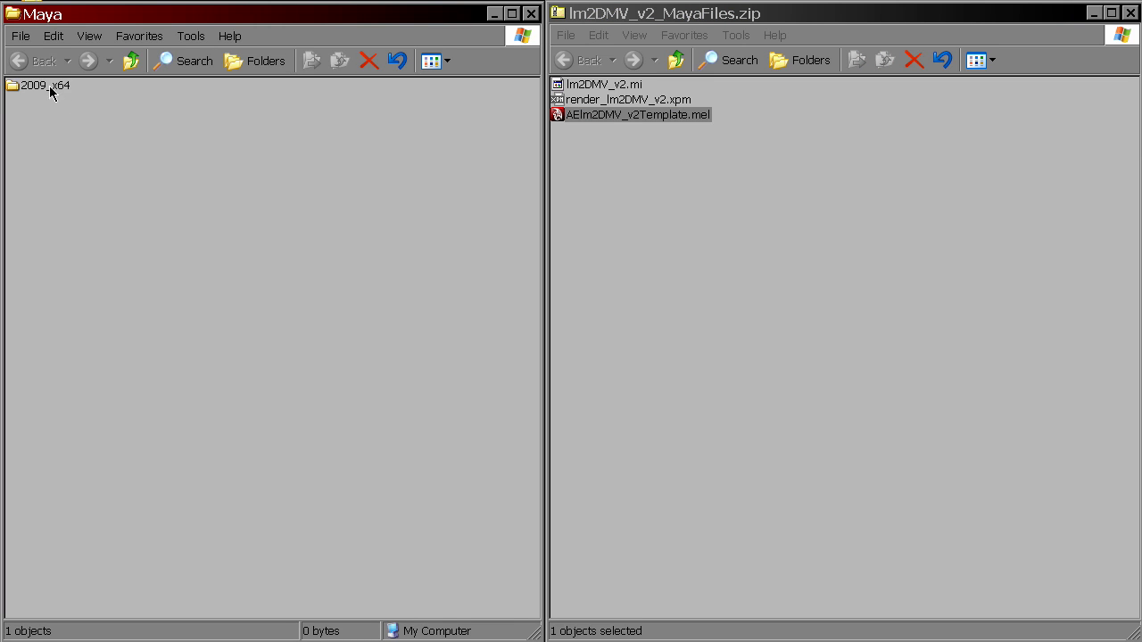
double_click(56, 86)
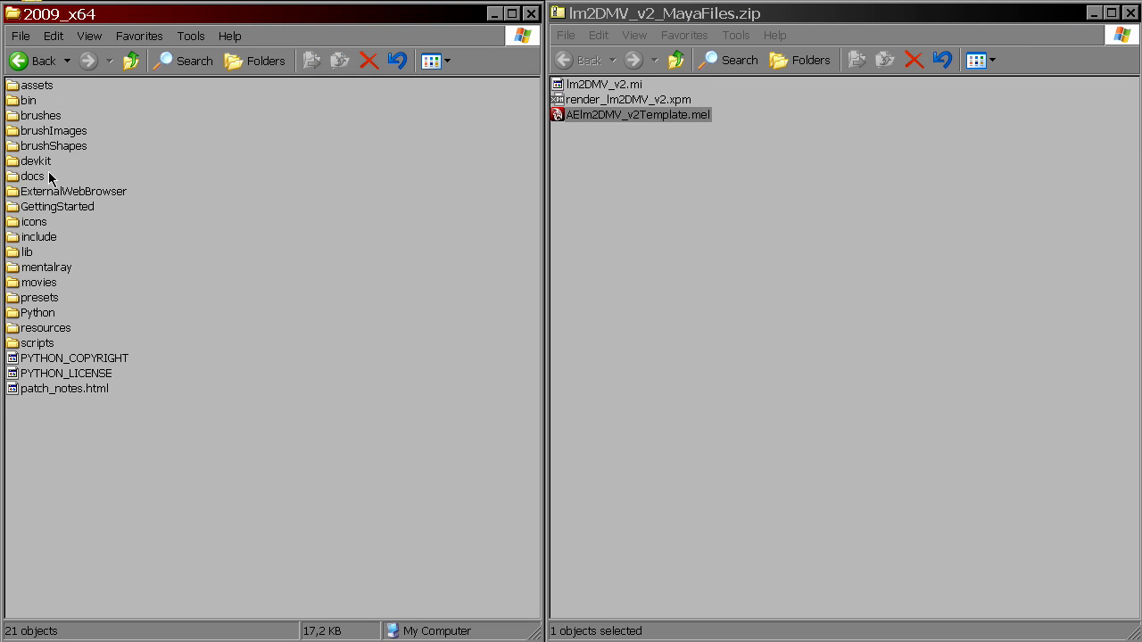
double_click(46, 267)
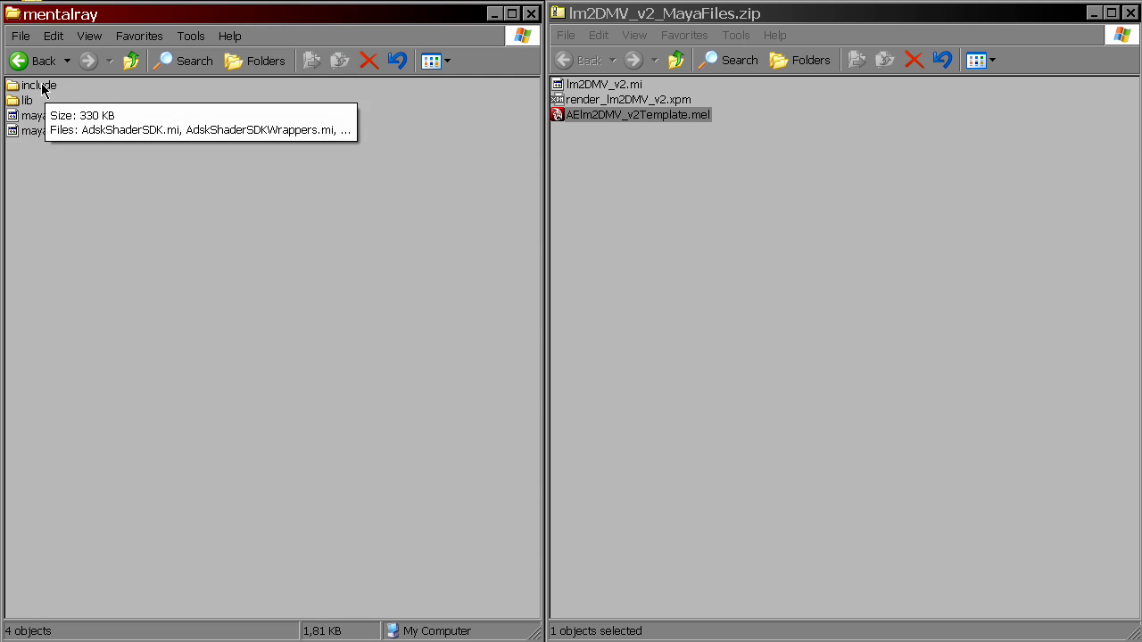
double_click(42, 87)
left_click(640, 149)
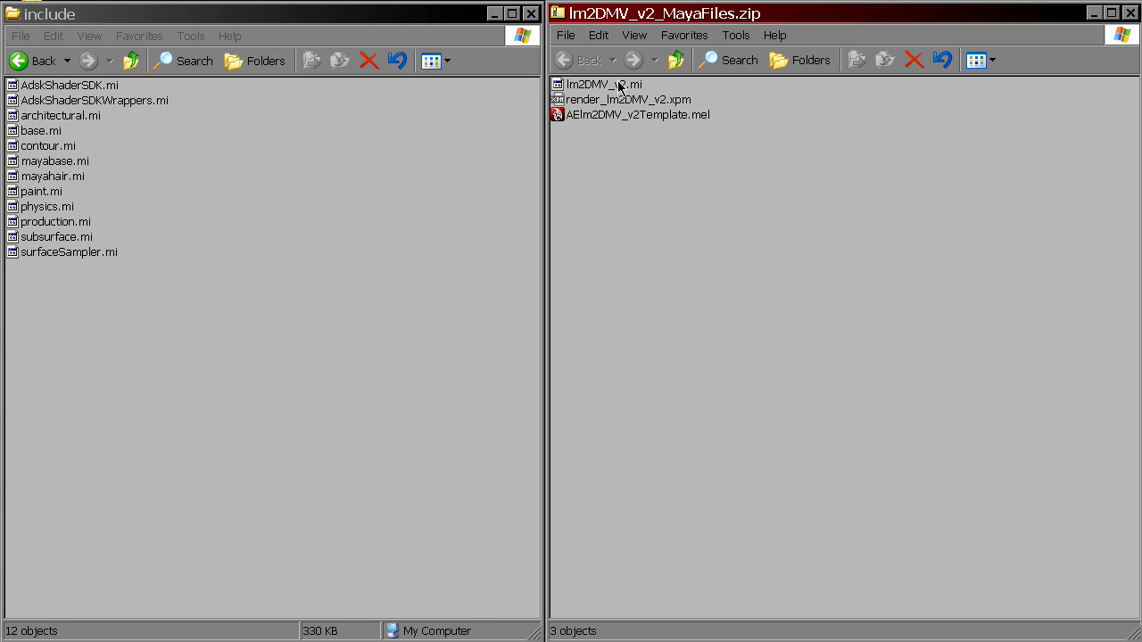
left_click_drag(628, 87, 76, 339)
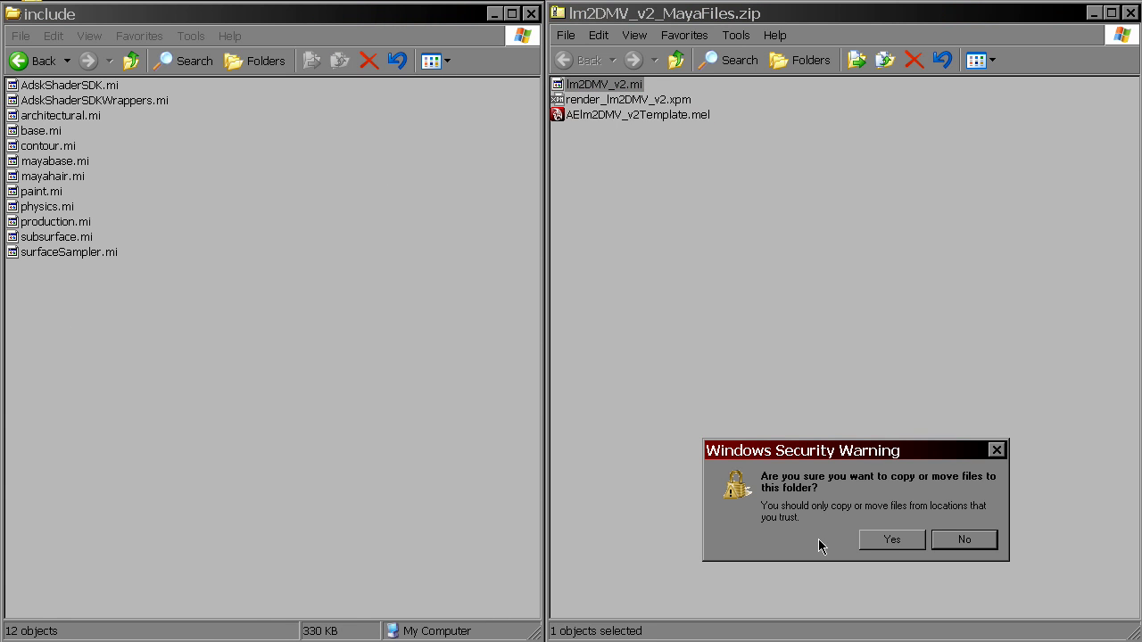
left_click(892, 540)
Return to the mentalray folder, close the Maya files archive and open the lm_2DMV2.0p folder inside lm2DMV_64.zip
left_click(131, 61)
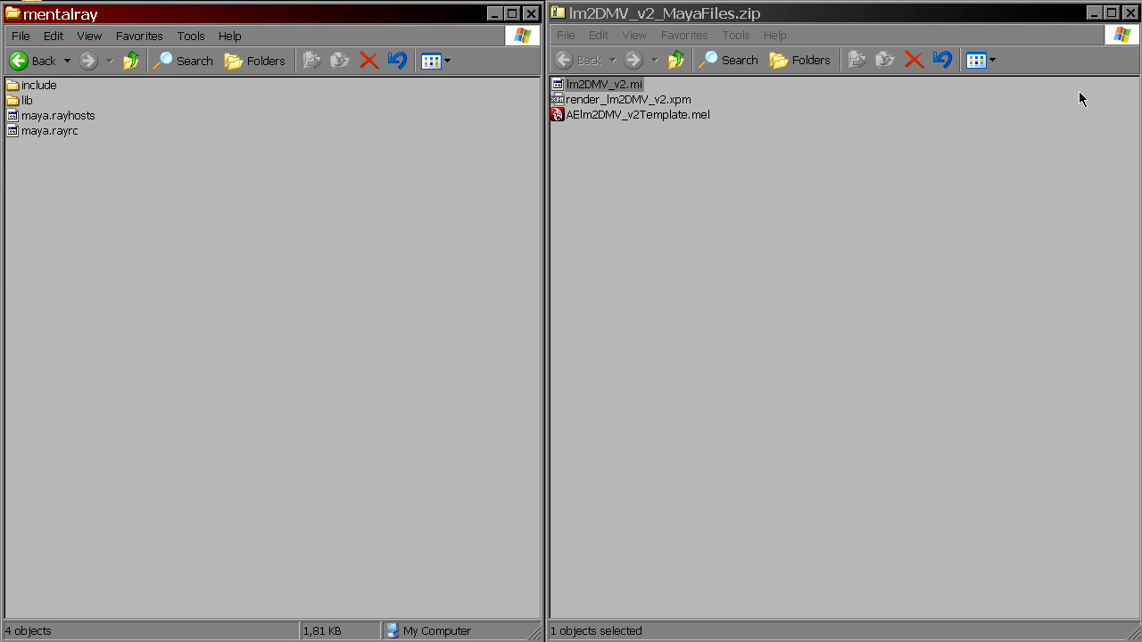
left_click(1131, 13)
left_click(979, 83)
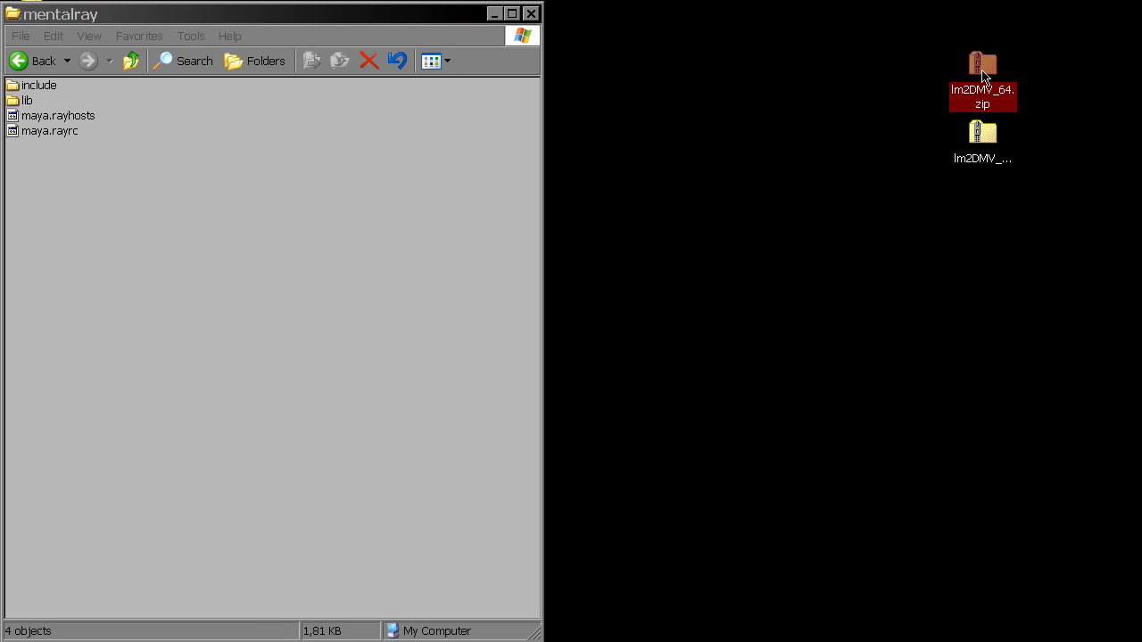
double_click(983, 70)
double_click(584, 85)
double_click(588, 85)
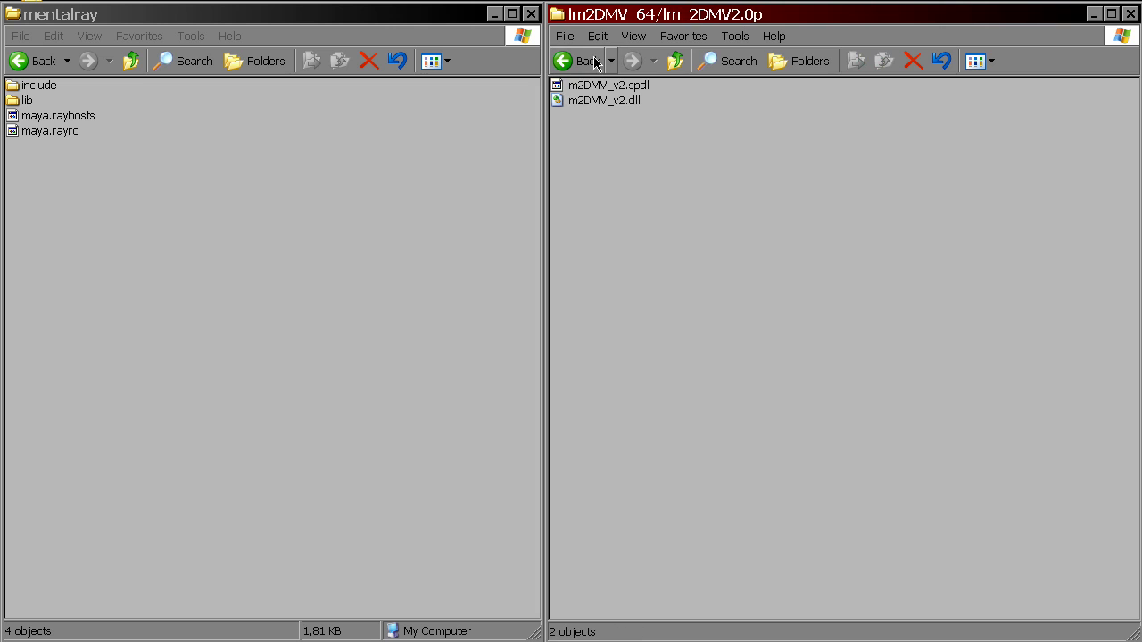
Copy lm2DMV_v2.dll from the lm_2DMV2.0p folder into mentalray's lib folder and close the archive window
double_click(24, 104)
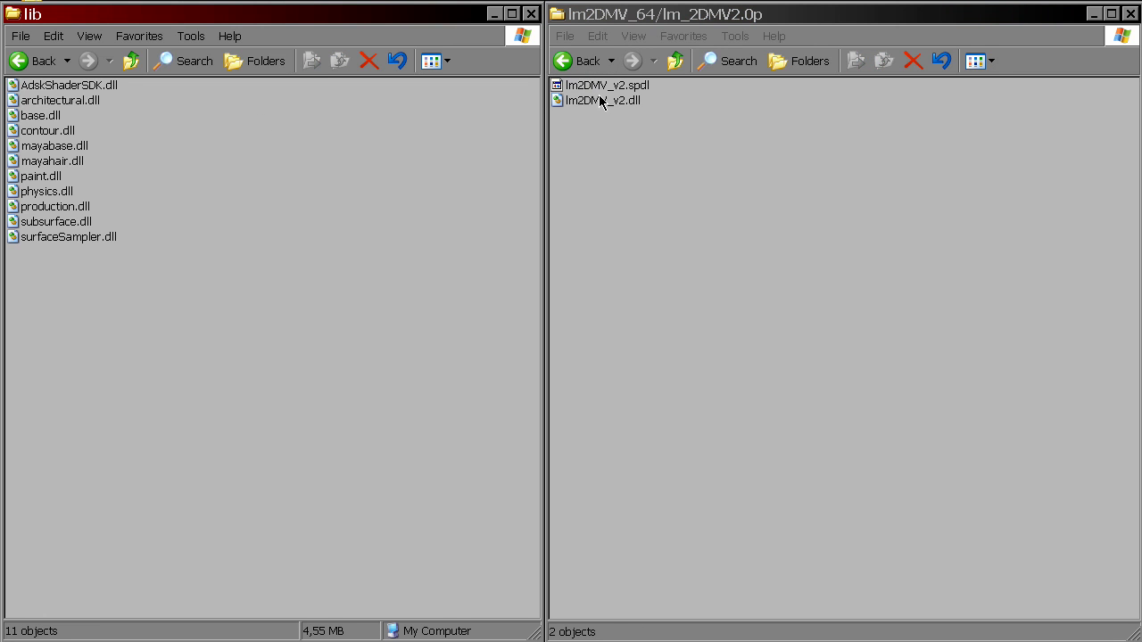
left_click_drag(599, 99, 78, 285)
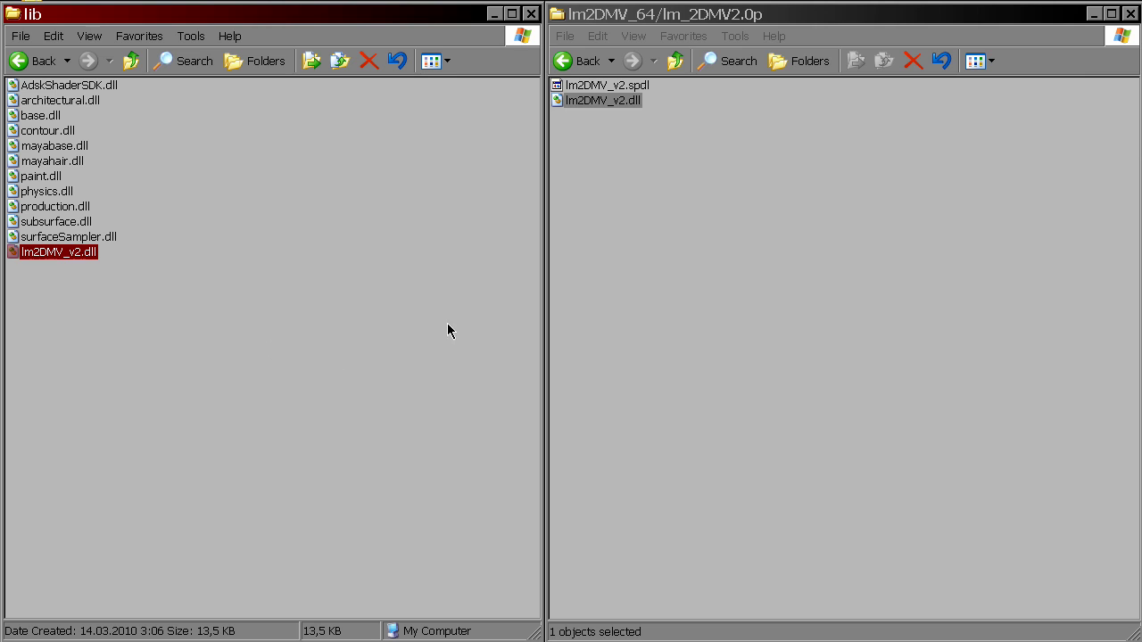
left_click(851, 237)
left_click(1130, 14)
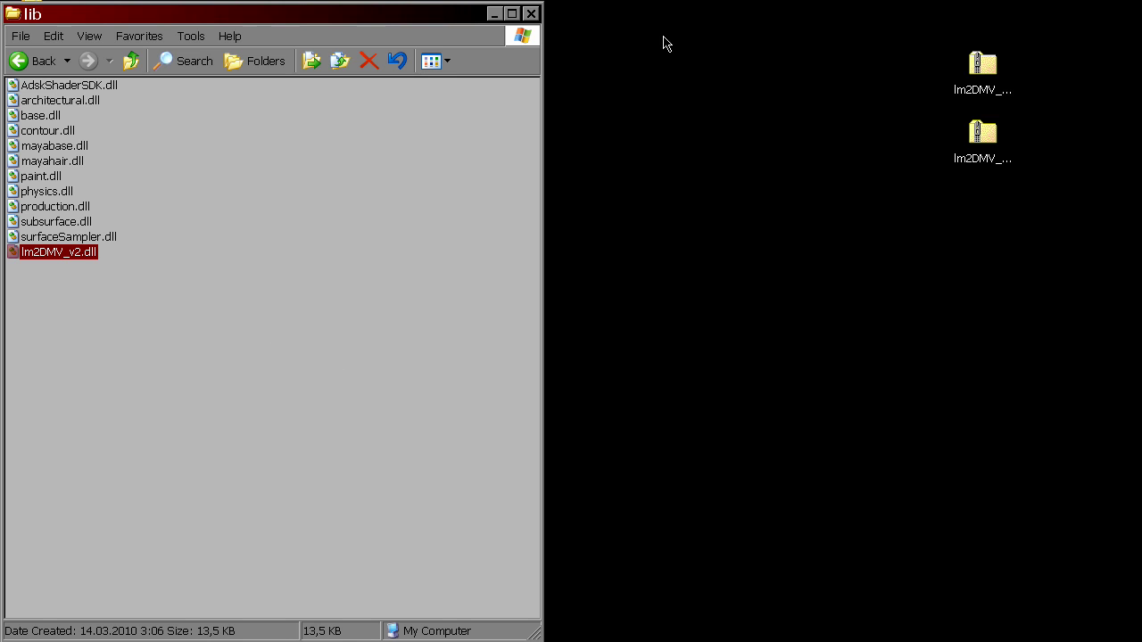
Close the lib folder and delete both downloaded lm2DMV zip archives from the desktop
left_click(531, 13)
left_click_drag(886, 230, 1007, 56)
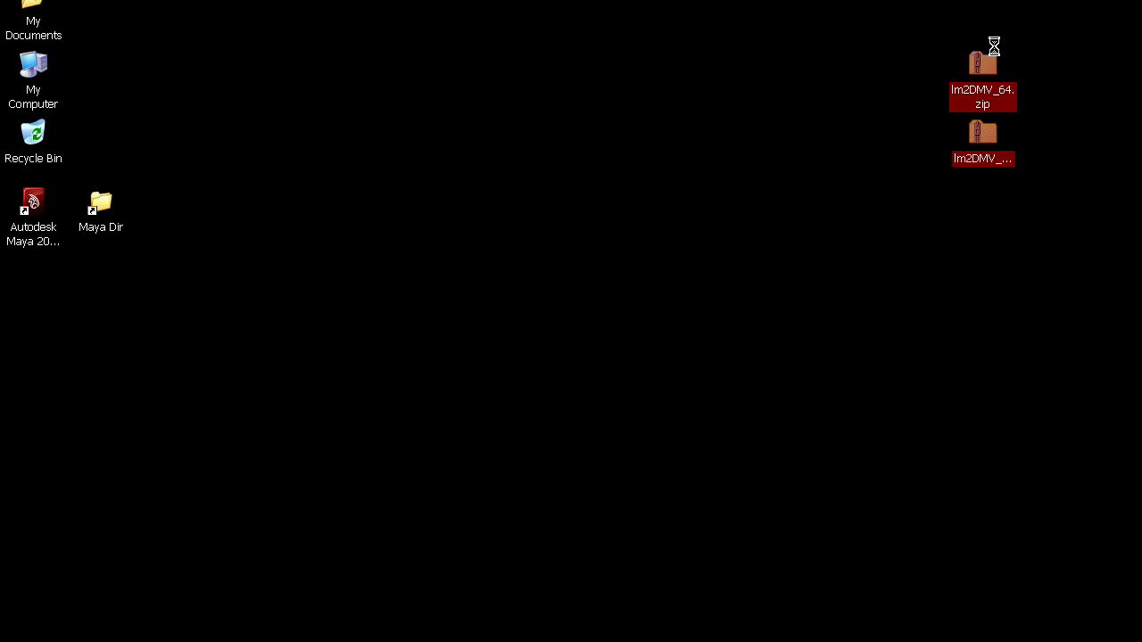
key("Delete")
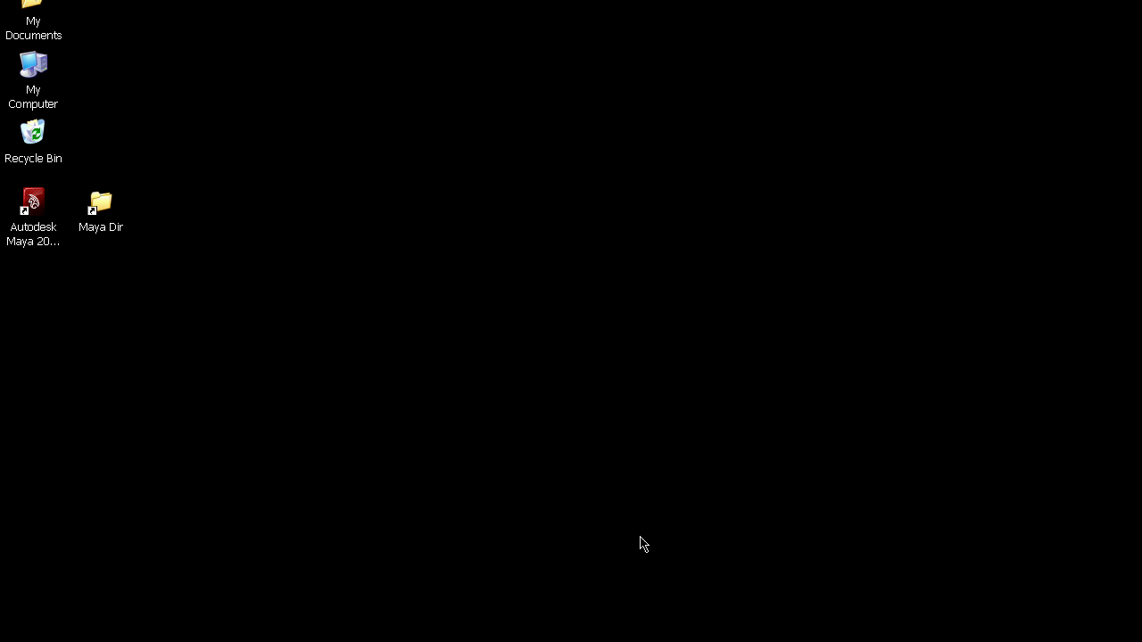
Launch Autodesk Maya and check in the Plug-in Manager that Mayatomr.mll is loaded
left_click(41, 205)
double_click(41, 205)
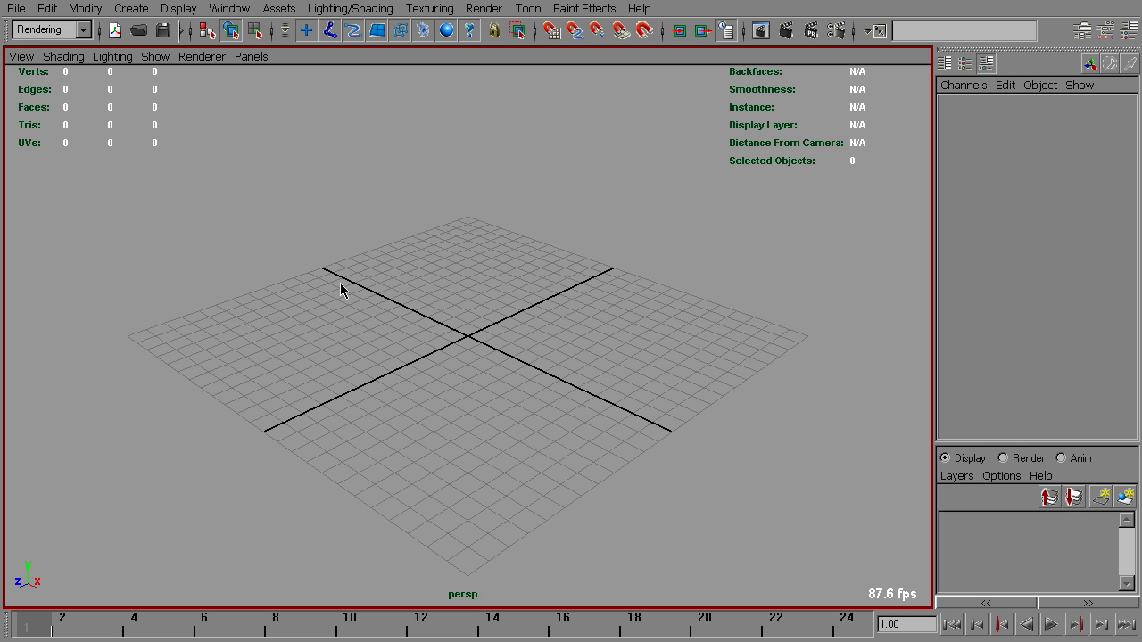
left_click(218, 12)
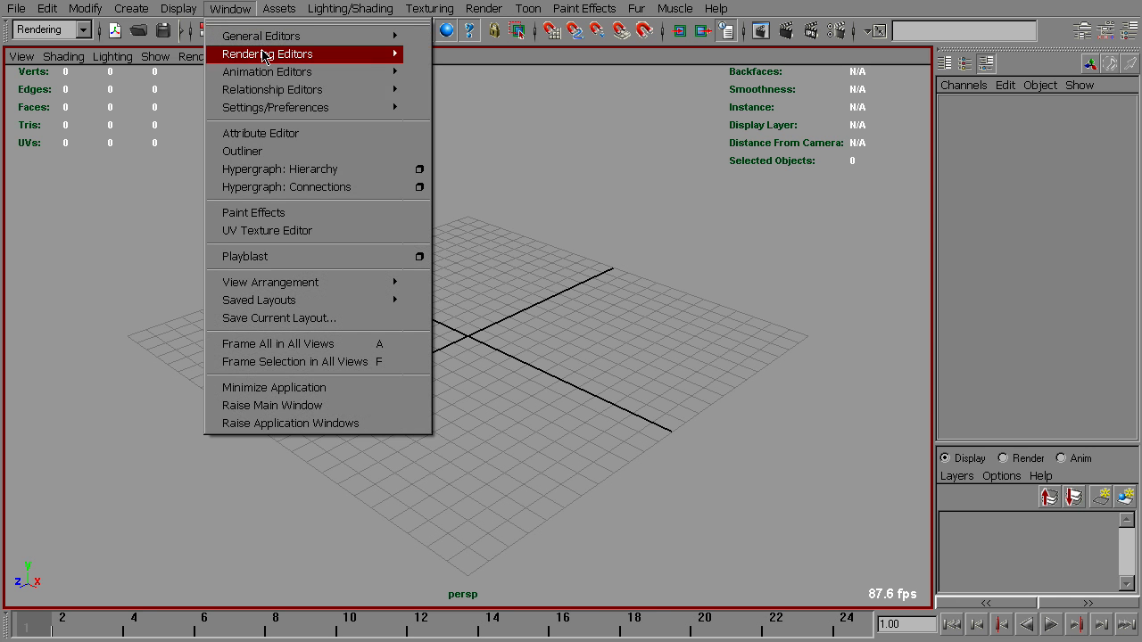
mouse_move(332, 110)
left_click(489, 274)
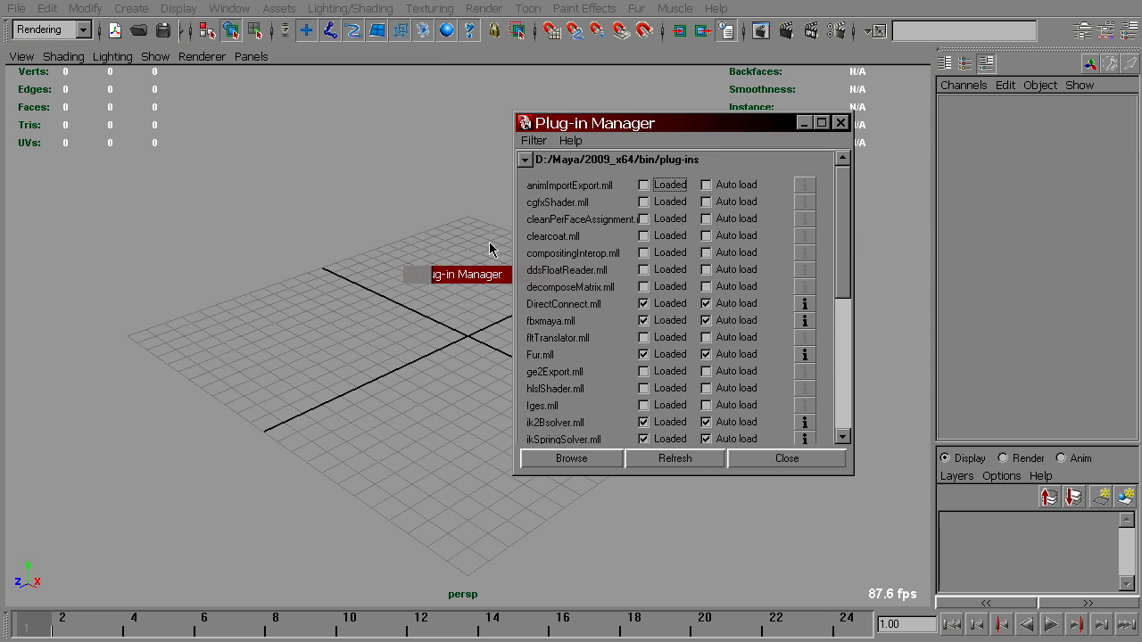
scroll(850, 247, "down", 3)
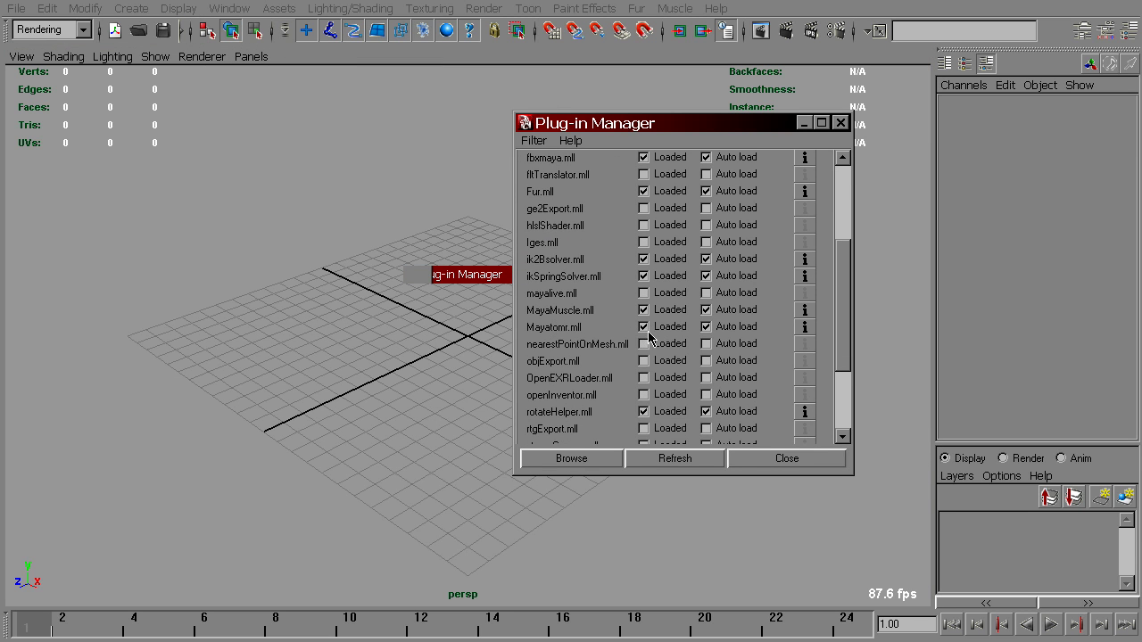
left_click(764, 458)
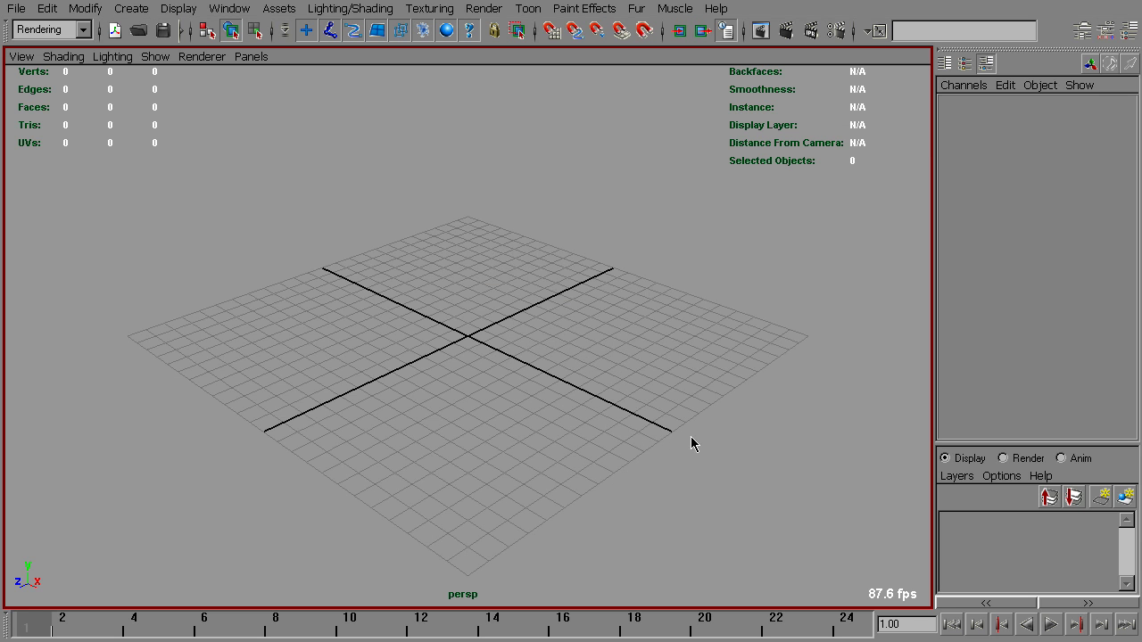
Open the Hypershade and create an lm2DMV_v2 node from the mental ray materials
key("space")
left_click(552, 203)
mouse_move(696, 238)
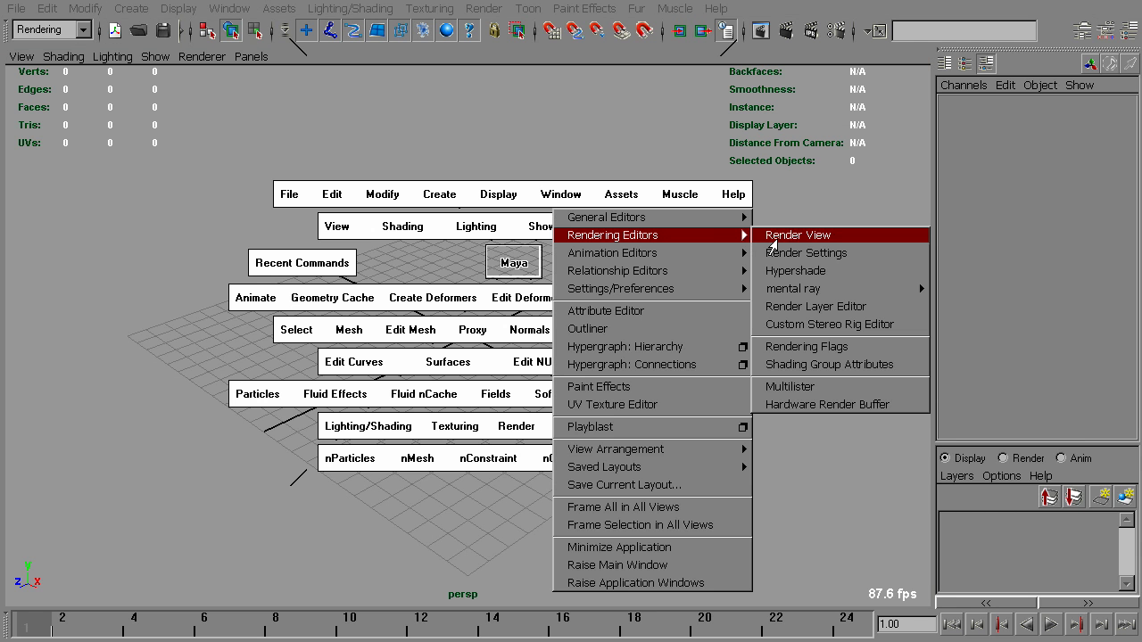
left_click(851, 276)
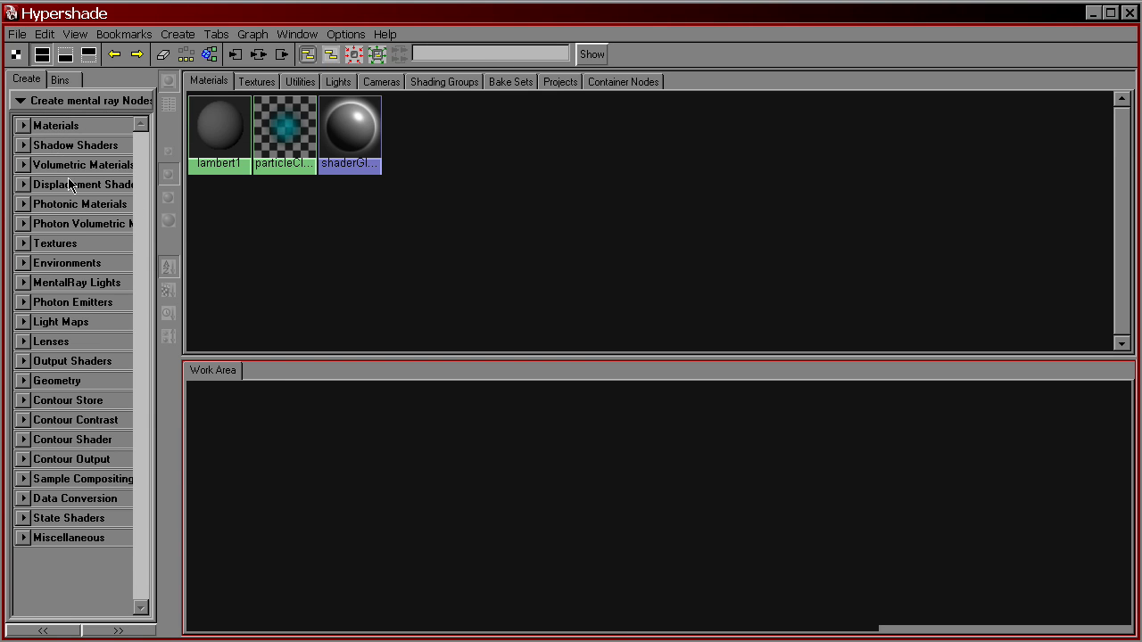
left_click(24, 125)
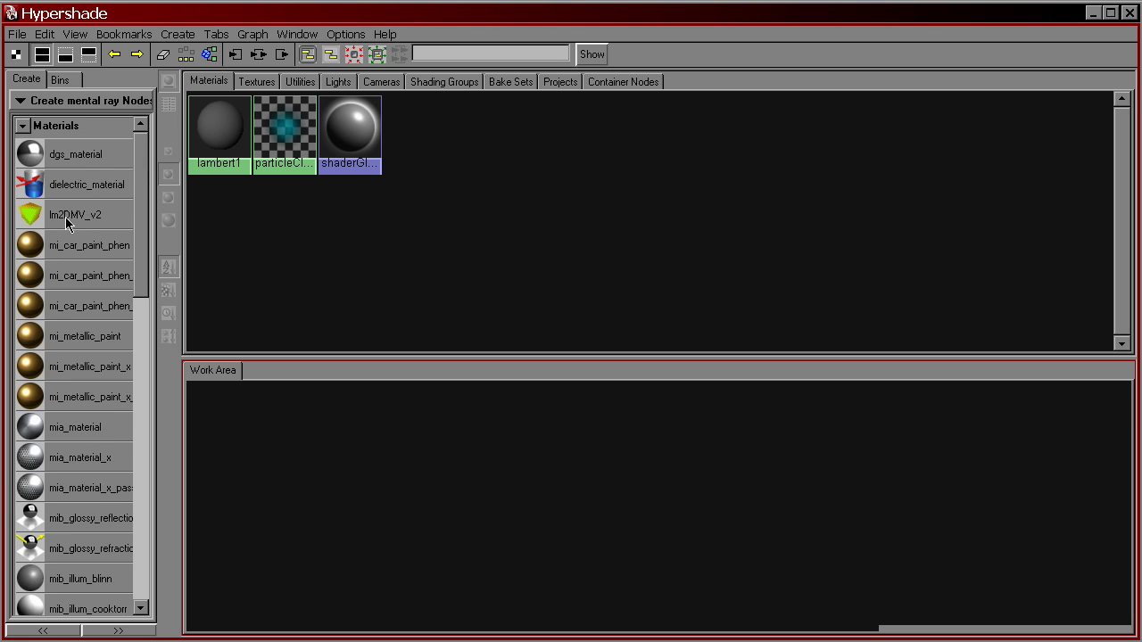
left_click(74, 215)
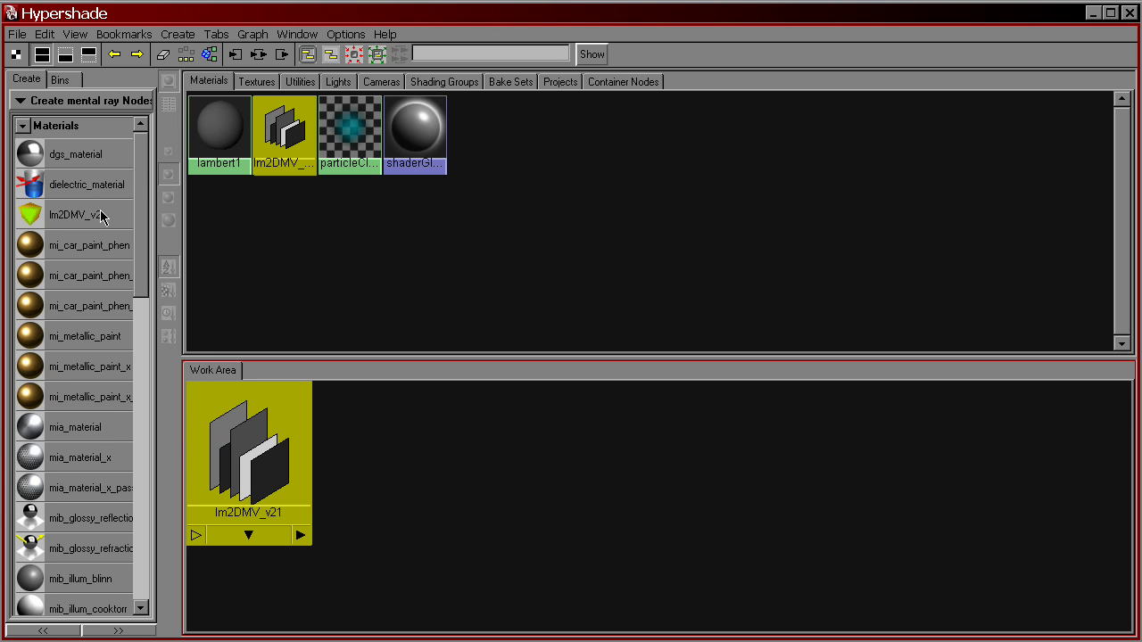
Review the lm2DMV_v2 node's target plugin and normalize attributes, then close them and minimize the Hypershade
double_click(273, 465)
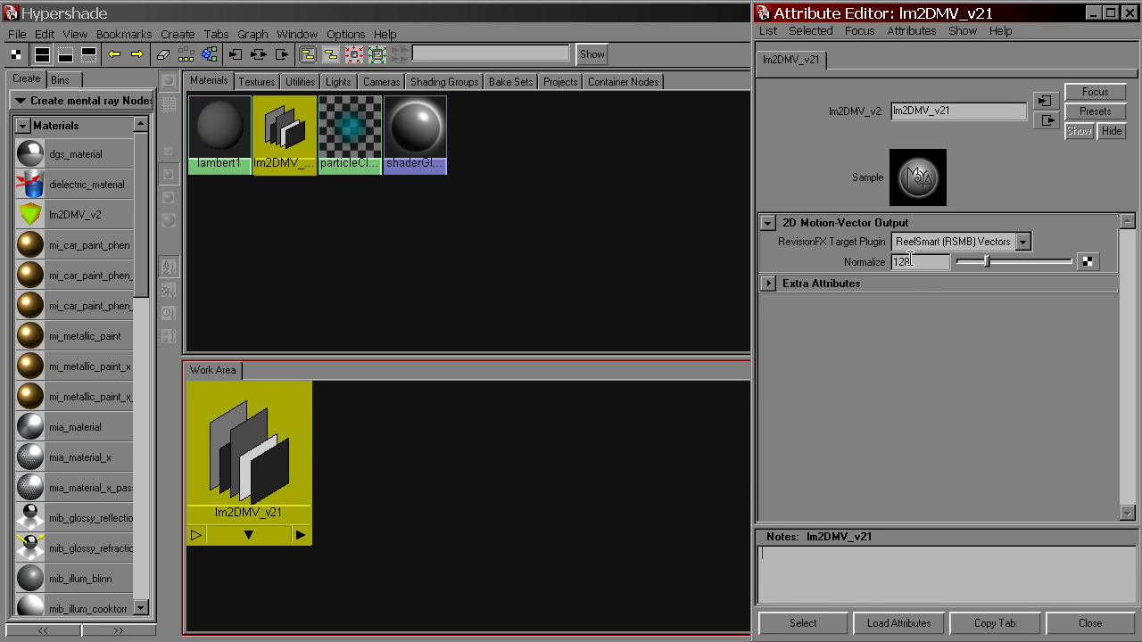
left_click(1089, 623)
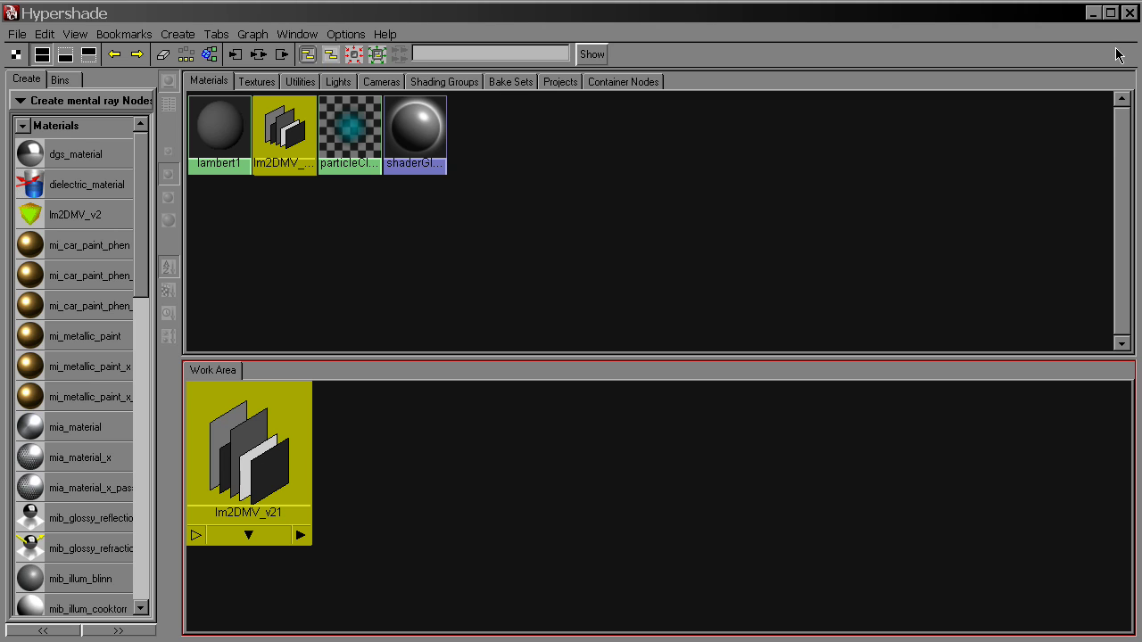
left_click(1094, 12)
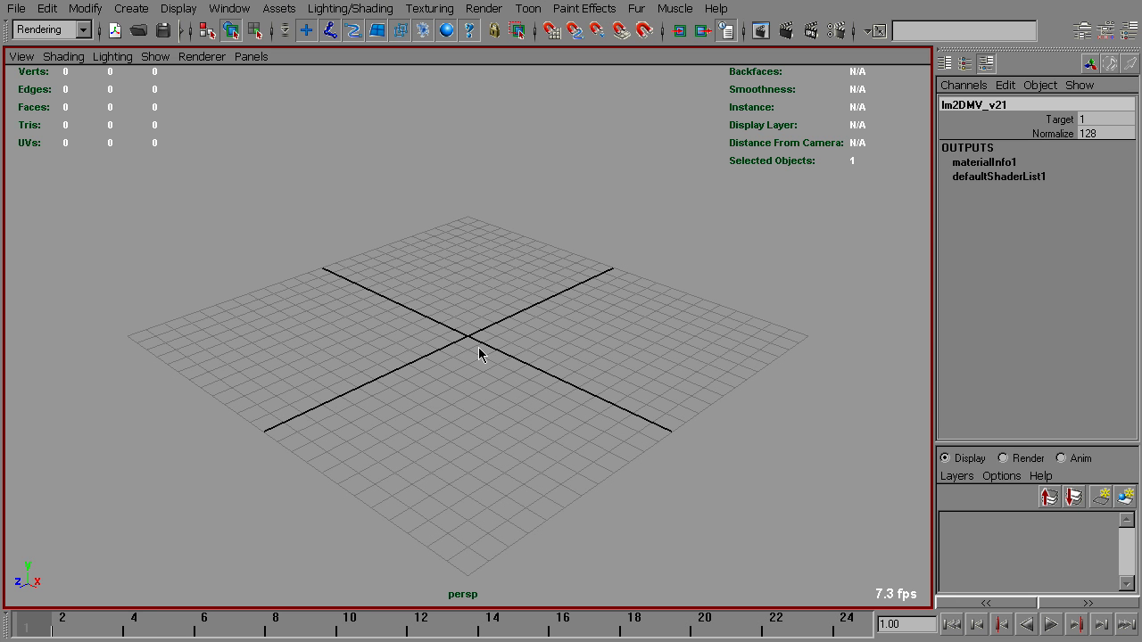
Create a polygon sphere and keyframe its position at frames 1 and 24 so it moves across the view
right_click_drag(512, 322, 549, 343, "shift")
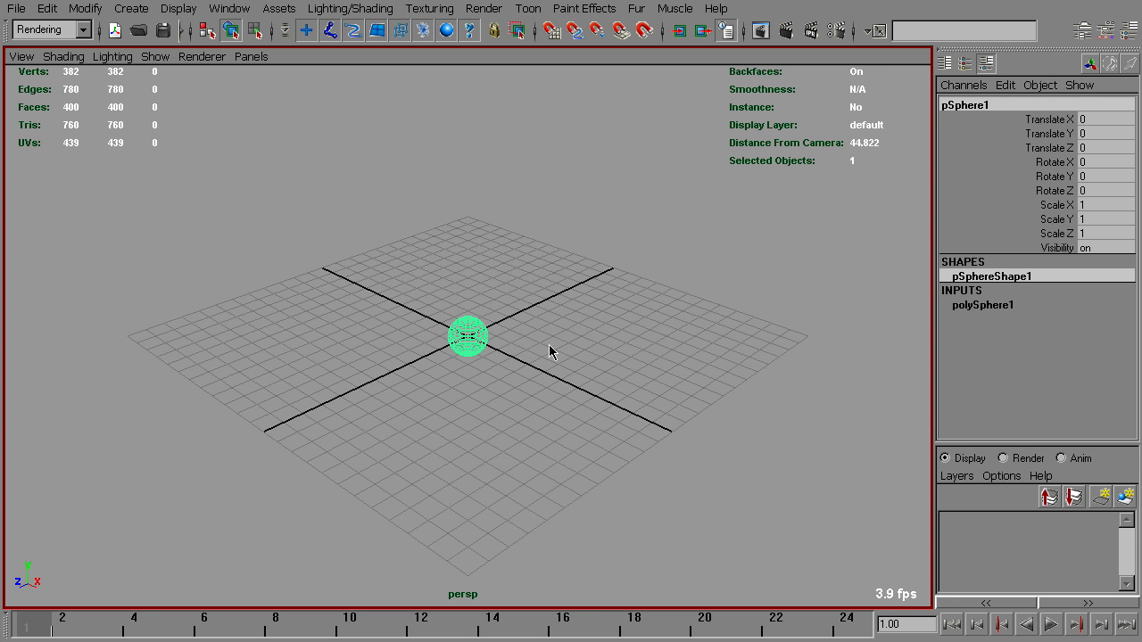
key("w")
left_click_drag(467, 337, 36, 331)
key("s")
left_click(846, 628)
key("s")
Go to frame 13 and scale the sphere uniformly to about 4.95
left_click(459, 625)
key("r")
middle_click_drag(502, 408, 581, 402)
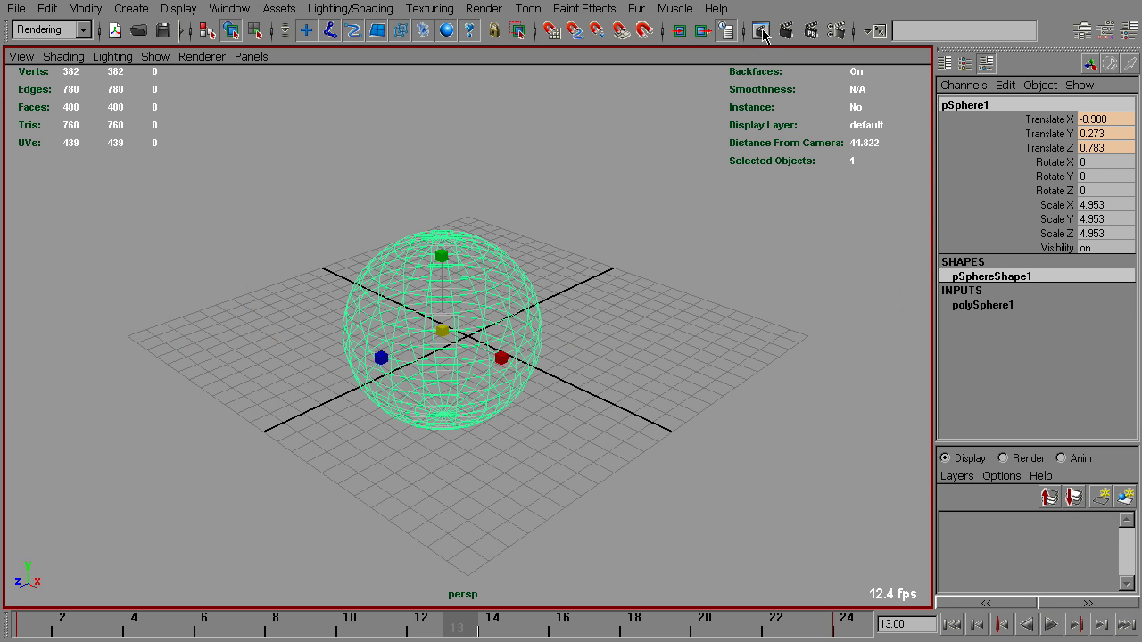
Test-render the sphere with mental ray, then minimize the Render View and assign the lm2DMV_v2 material to the sphere
left_click(761, 31)
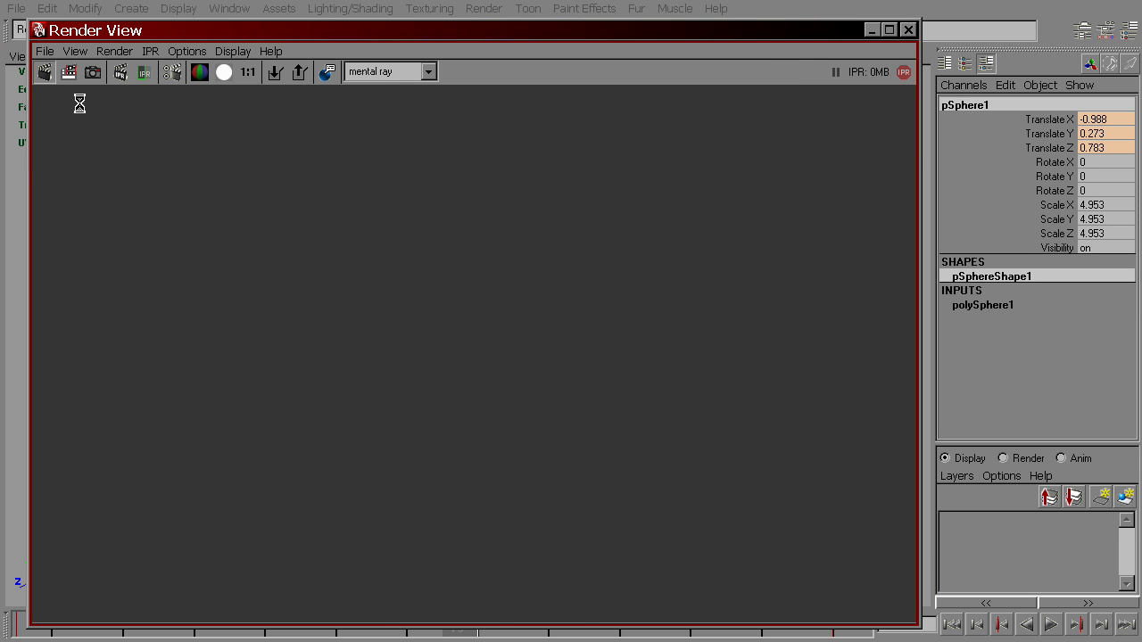
left_click(42, 75)
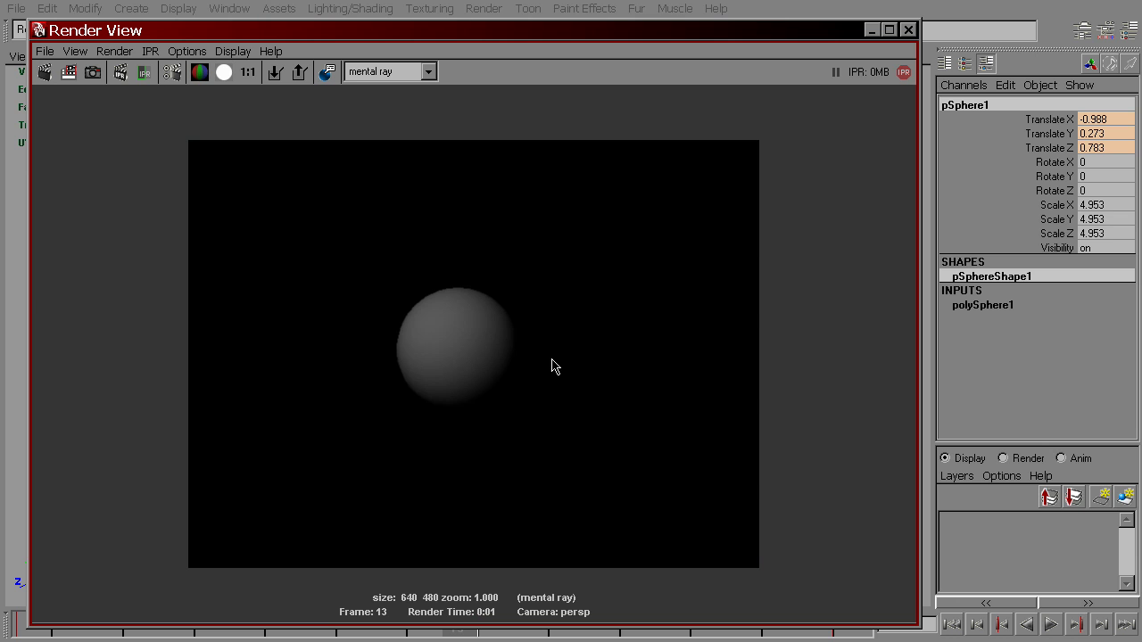
left_click(873, 31)
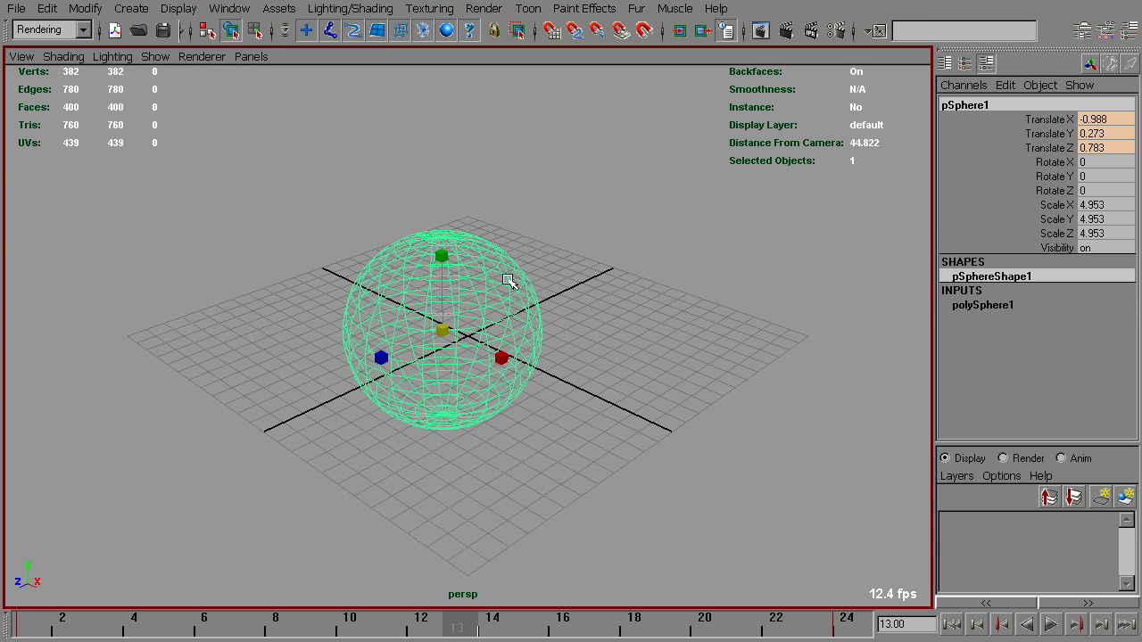
right_click_drag(520, 268, 697, 602)
Set mental ray's Motion Blur to Full in the Quality section of the Render Settings
left_click(838, 32)
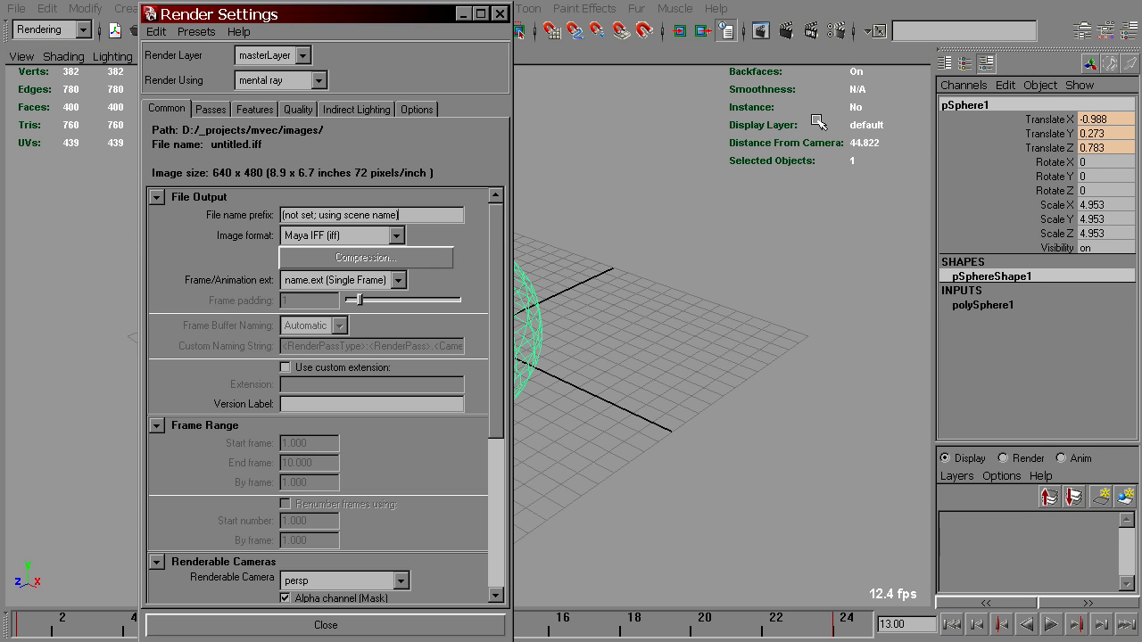
left_click(299, 110)
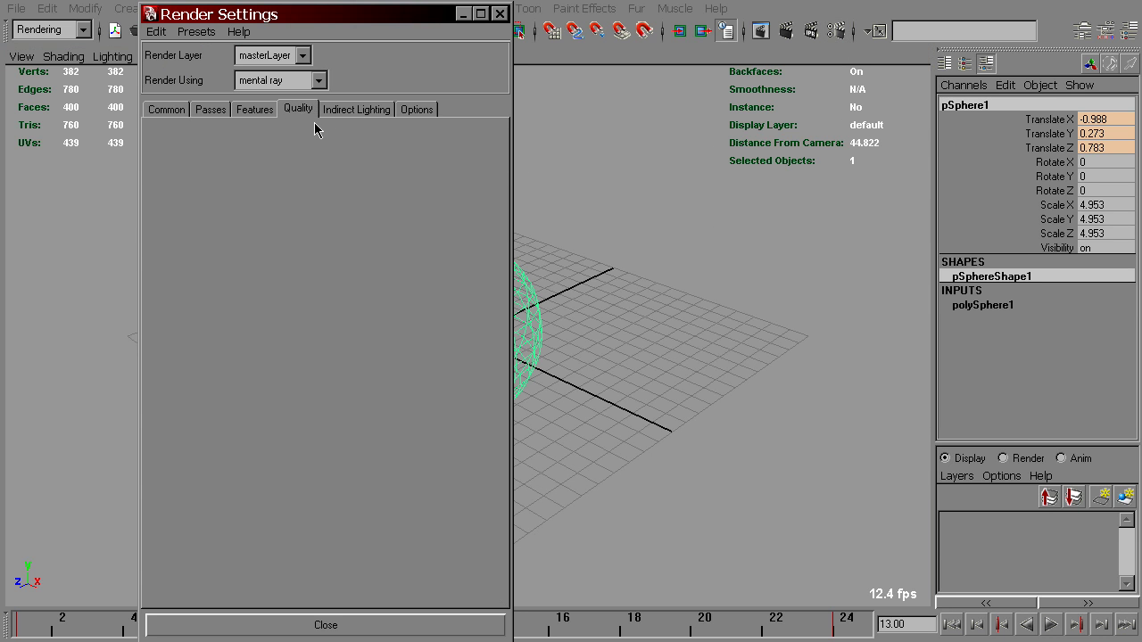
scroll(501, 207, "down", 5)
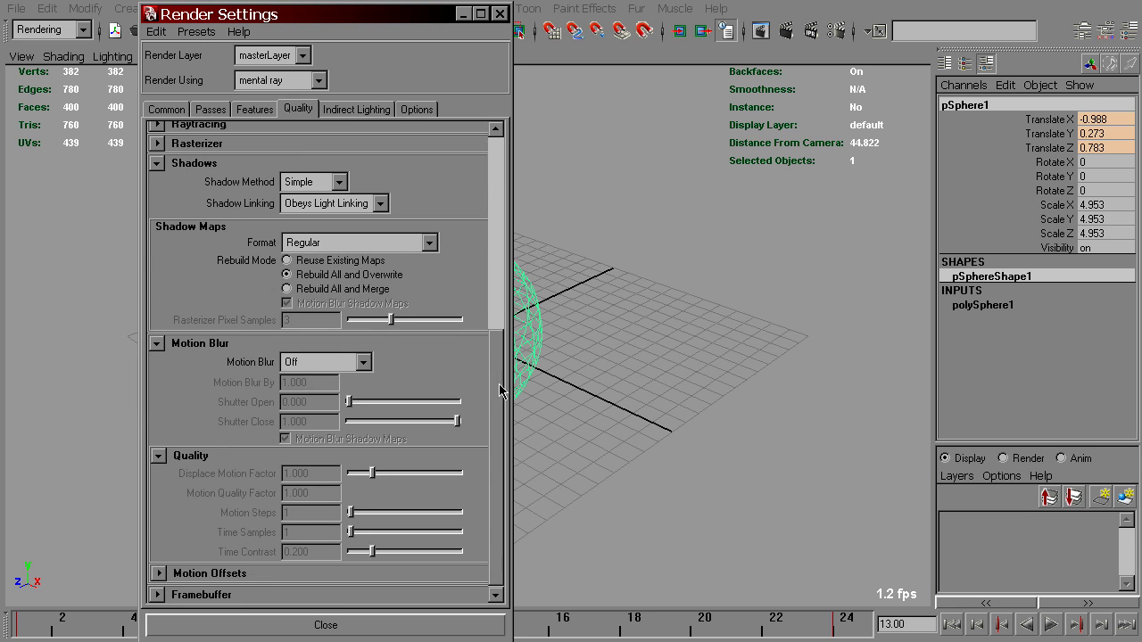
left_click(363, 364)
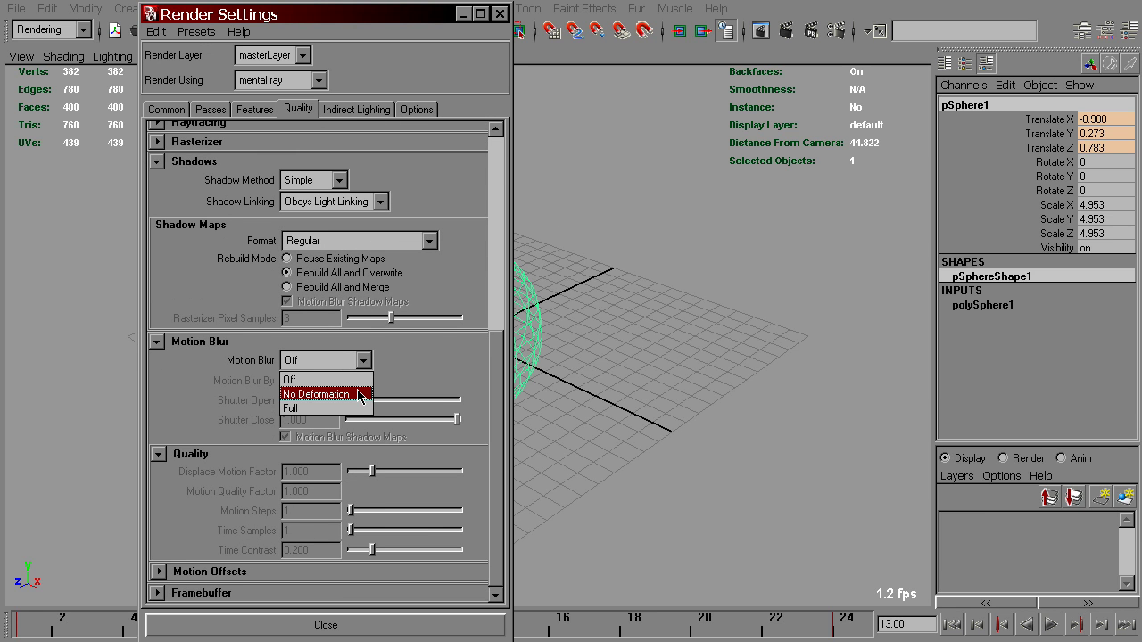
left_click(358, 394)
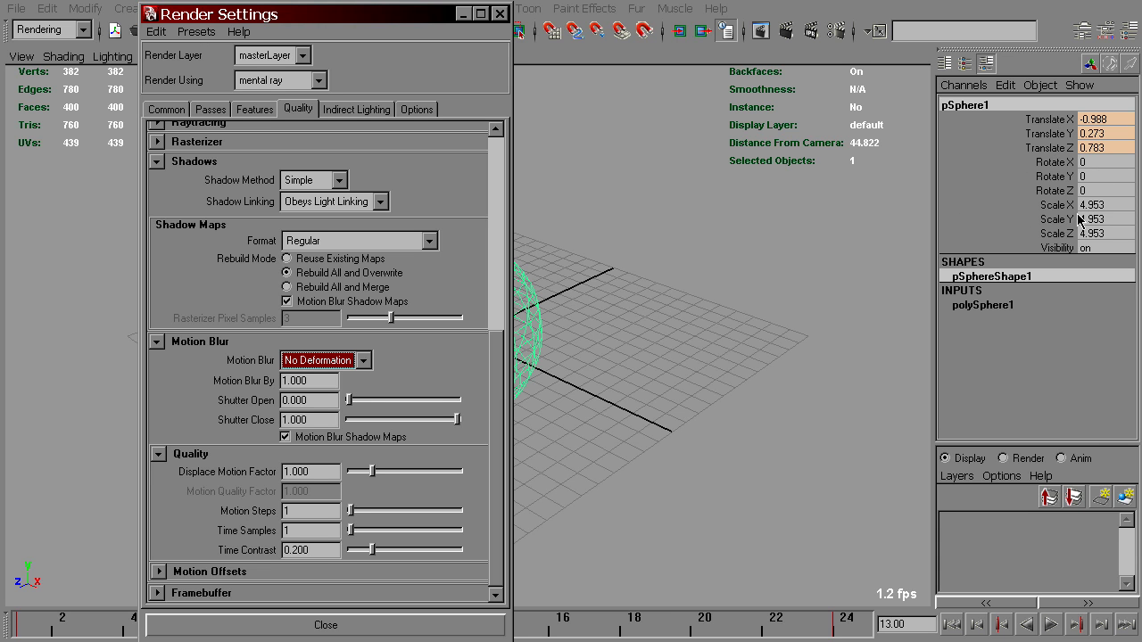
left_click(328, 361)
left_click(307, 408)
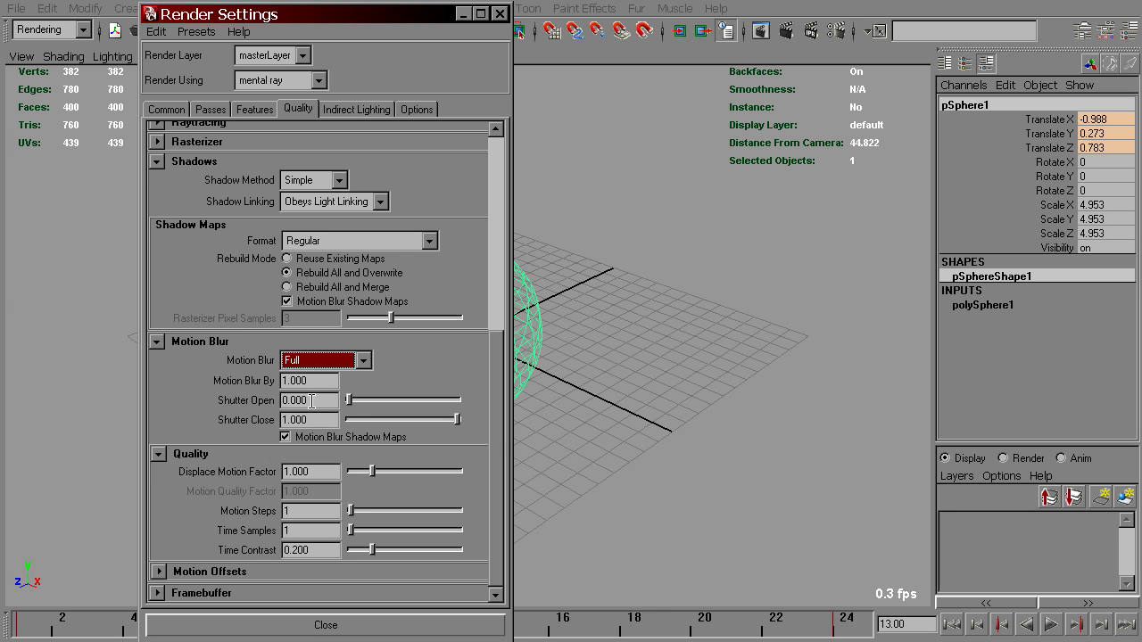
Set both Shutter Open and Shutter Close to 0.5 and expand the Motion Offsets section
left_click_drag(350, 400, 467, 404)
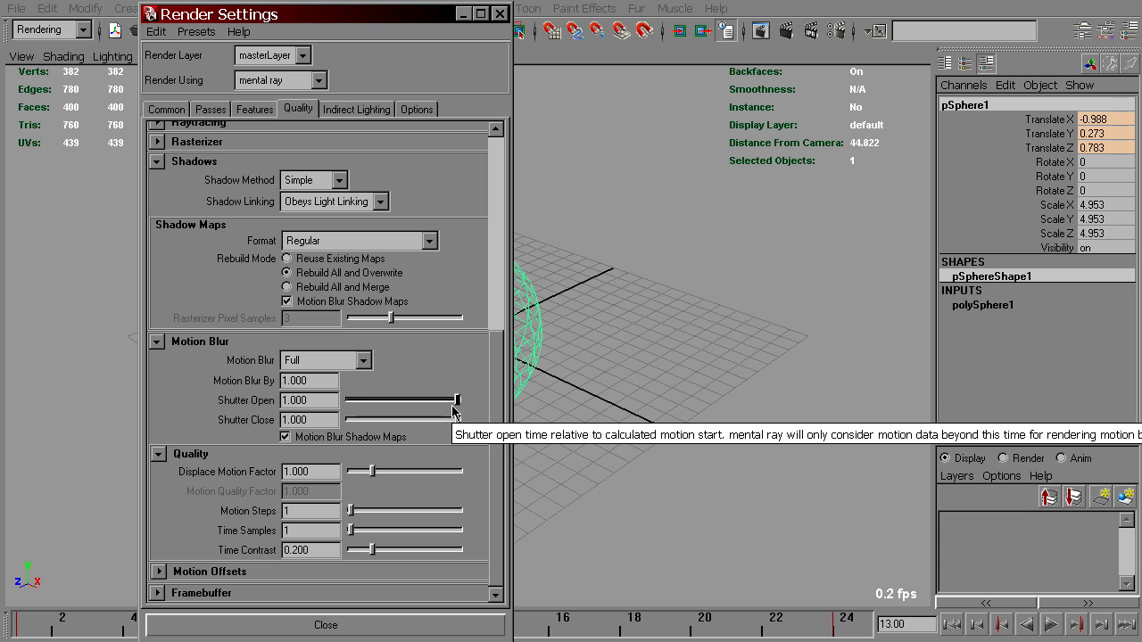
left_click(362, 420)
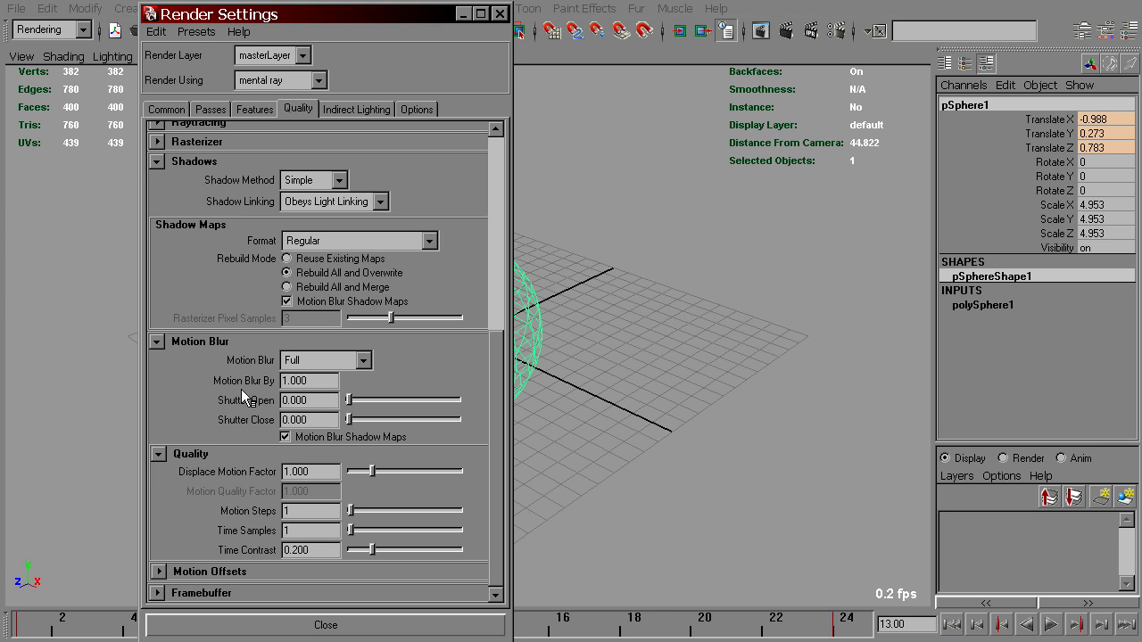
left_click_drag(309, 401, 295, 400)
key("BackSpace")
type("5")
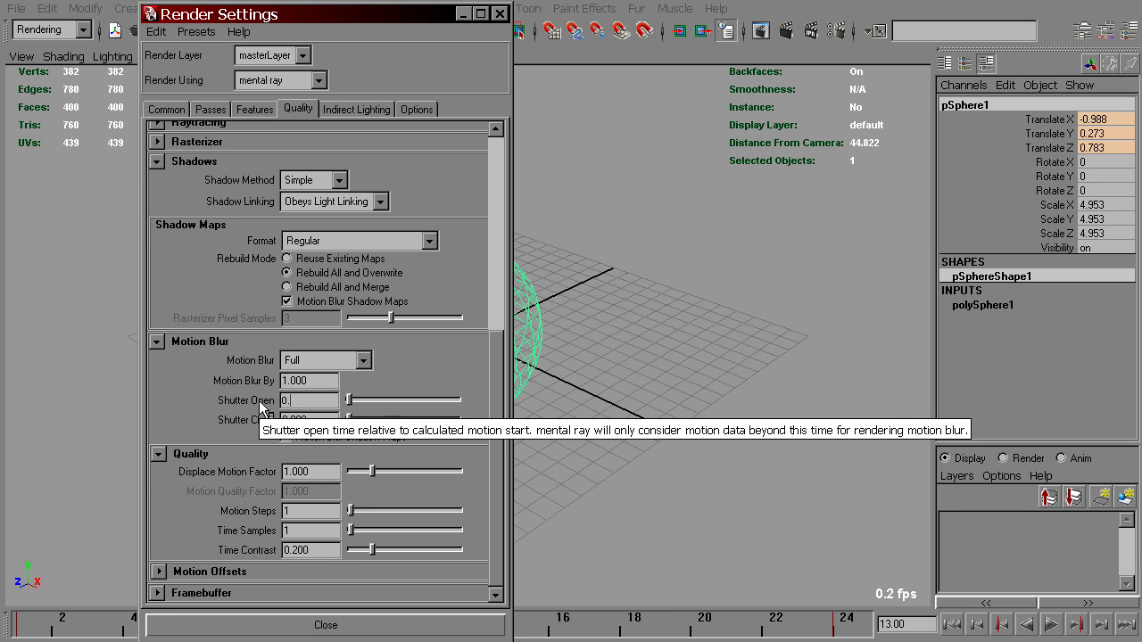
key("Tab")
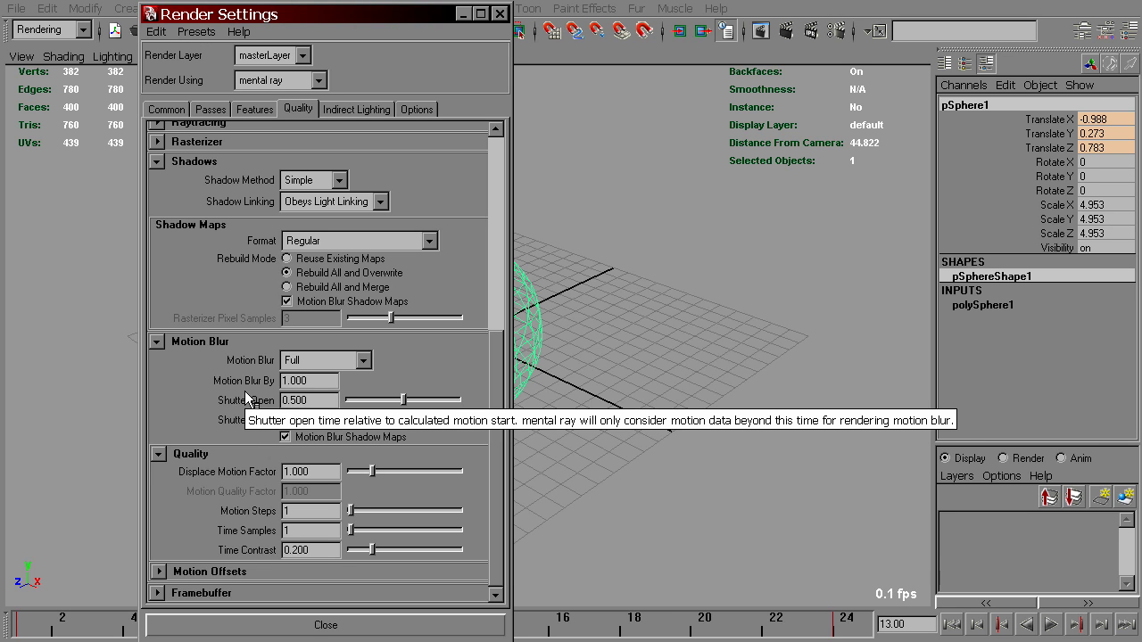
left_click(163, 575)
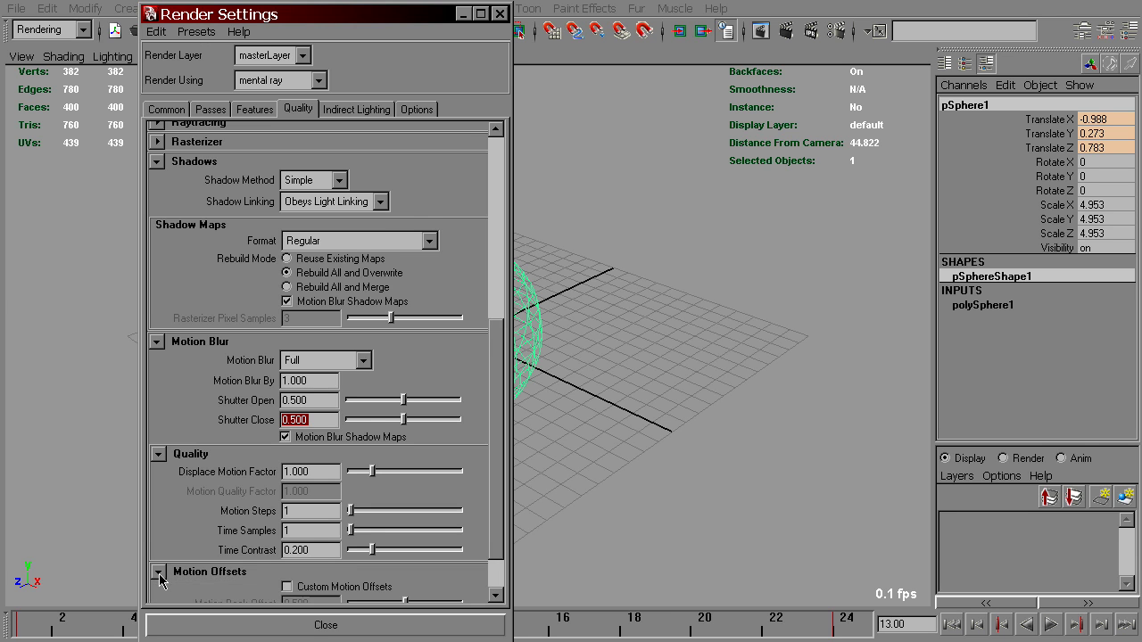
scroll(214, 500, "down", 3)
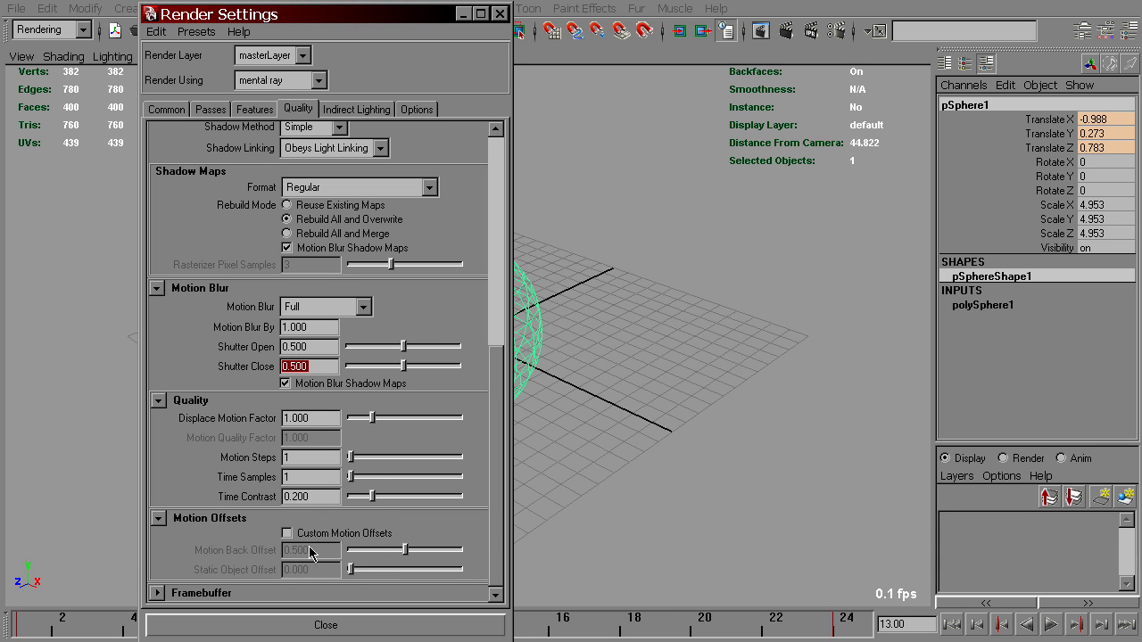
Render the sphere with the motion vector shader in the Render View, then minimize the view
left_click(760, 32)
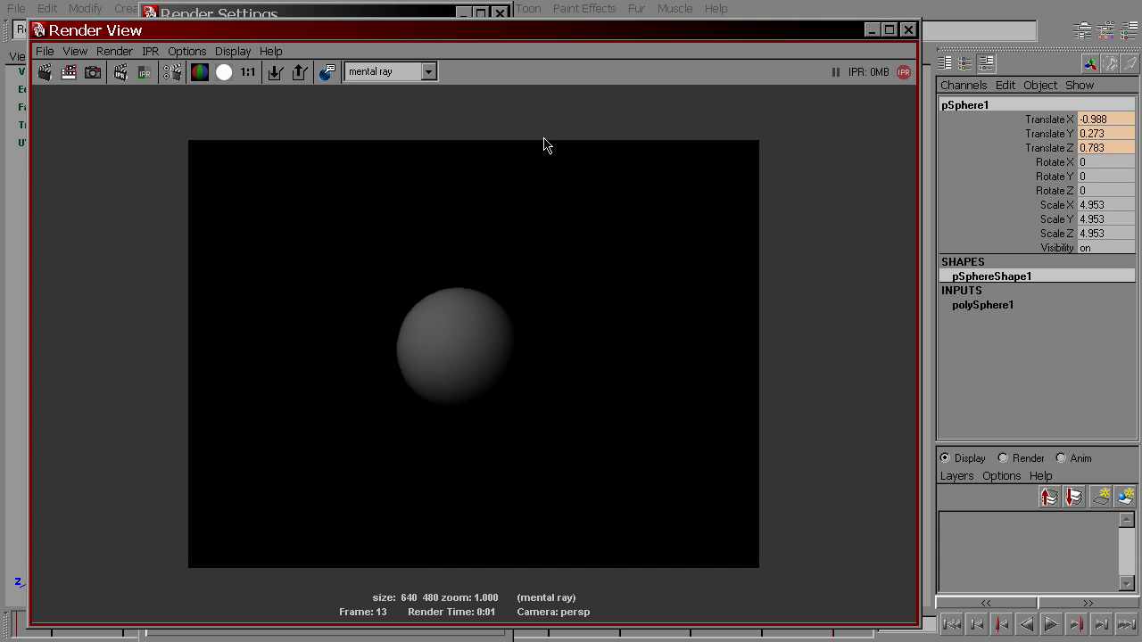
left_click(44, 75)
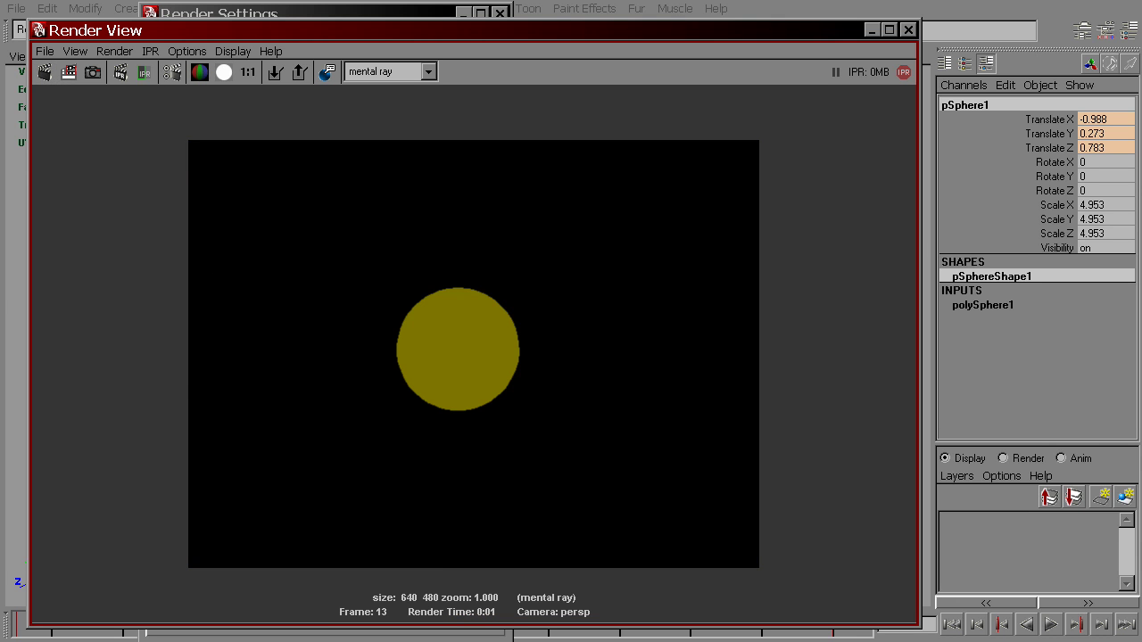
left_click(872, 32)
Assign lambert1 to the sphere for a comparison render, then reassign the lm2DMV_v2 material
right_click_drag(540, 299, 704, 611)
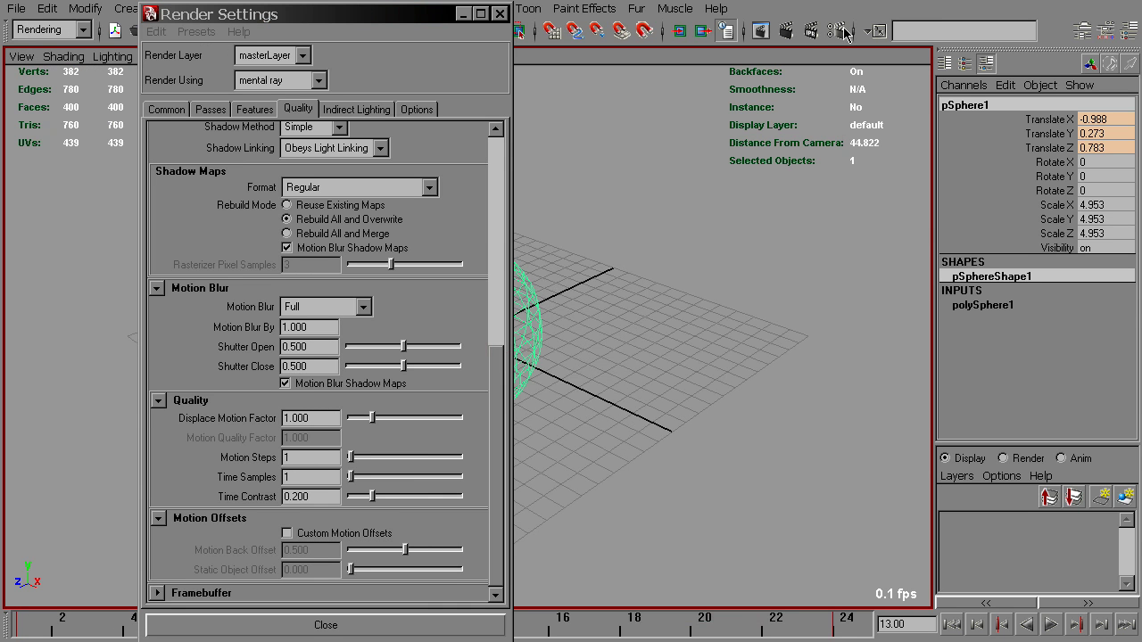
left_click(759, 30)
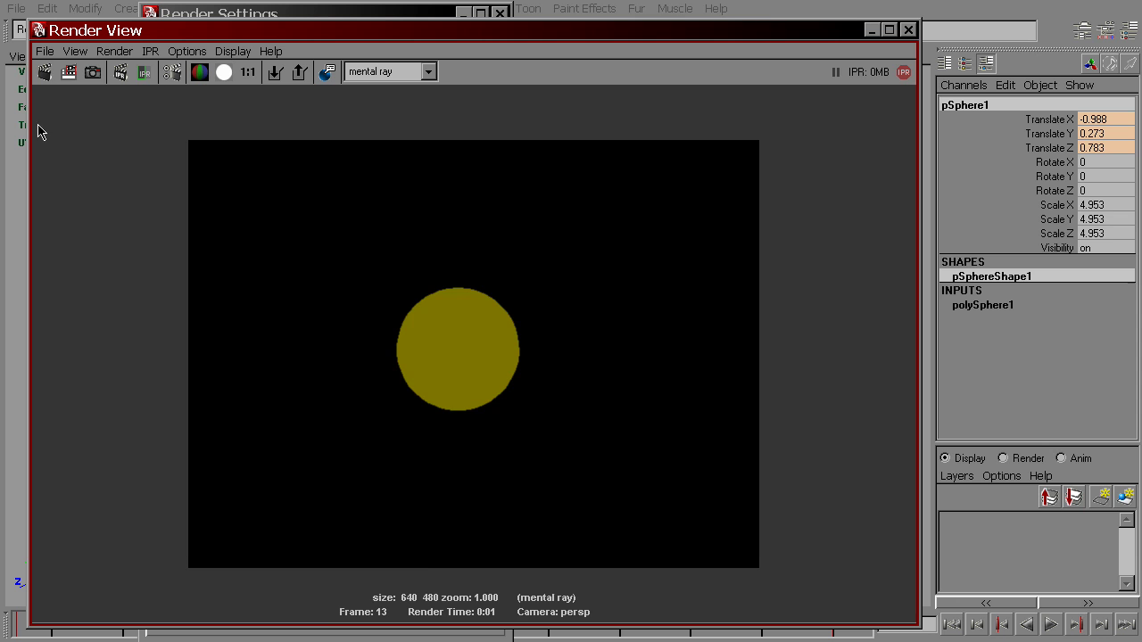
left_click(45, 72)
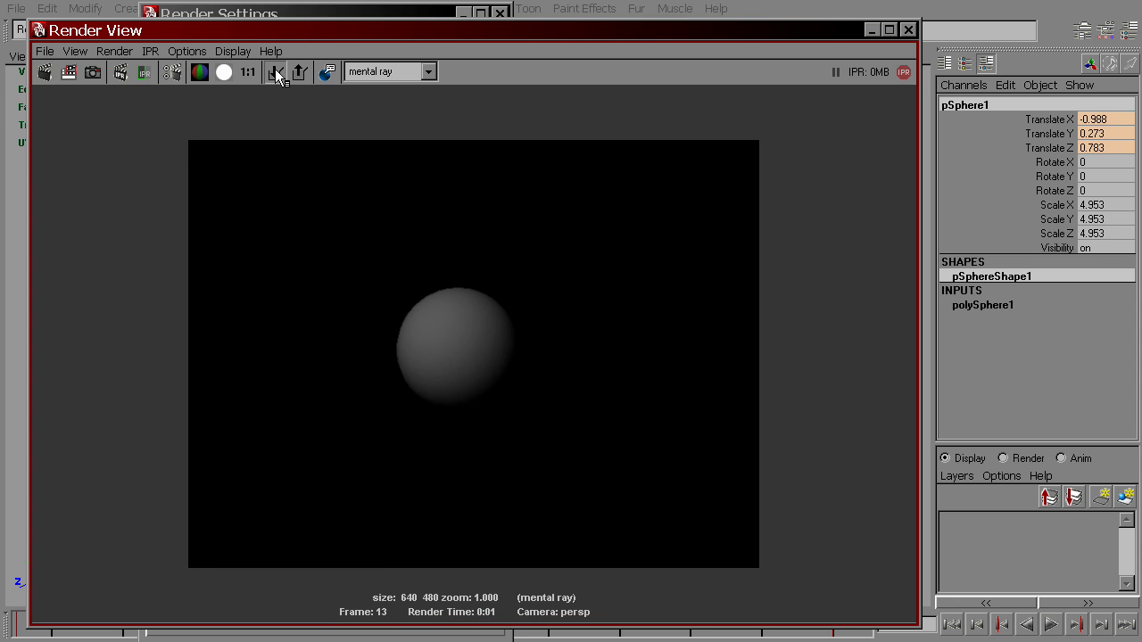
left_click(870, 31)
right_click_drag(542, 316, 688, 638)
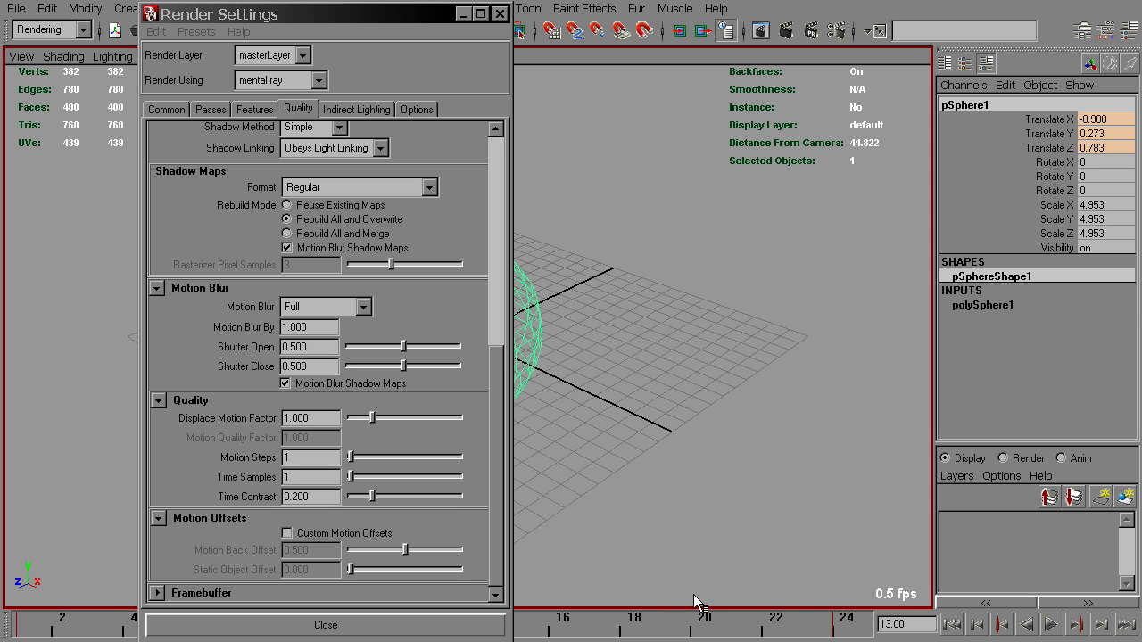
Render the sphere again with the motion vector shader, compare it with the stored image, and check its alpha channel
left_click(761, 30)
left_click(45, 73)
left_click_drag(344, 615, 349, 468)
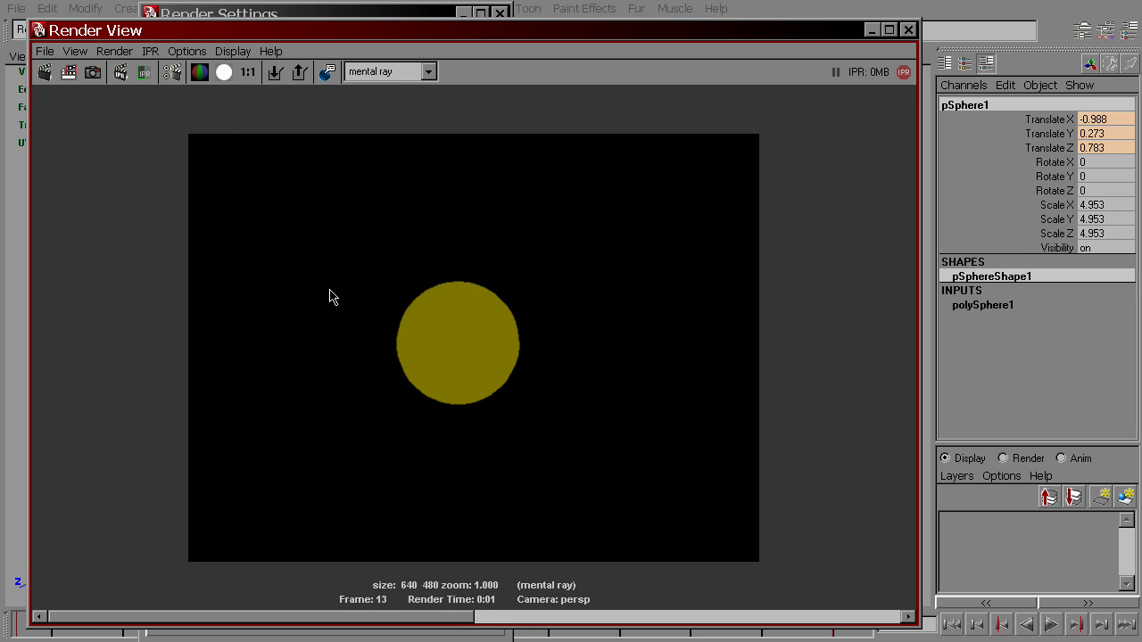
left_click(224, 74)
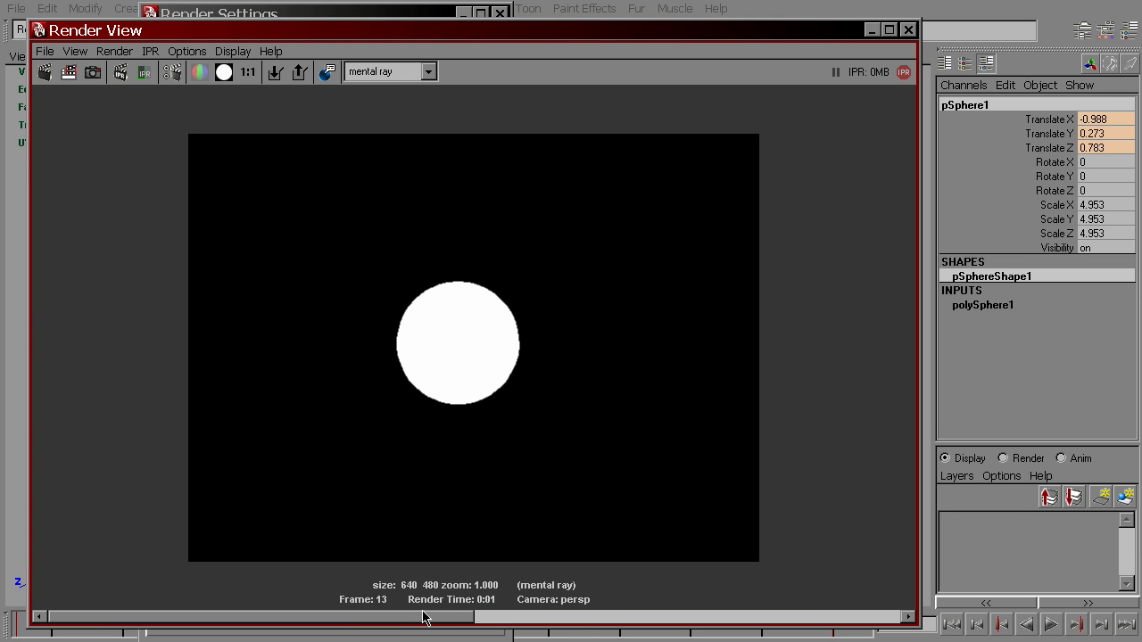
left_click_drag(430, 618, 380, 611)
left_click(200, 72)
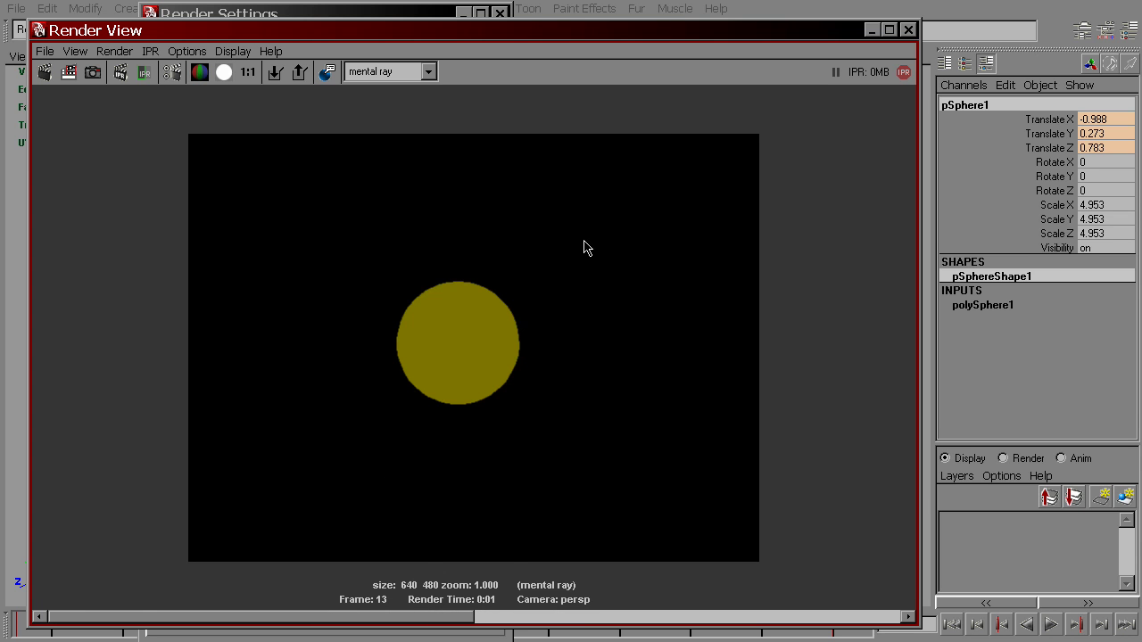
left_click(873, 31)
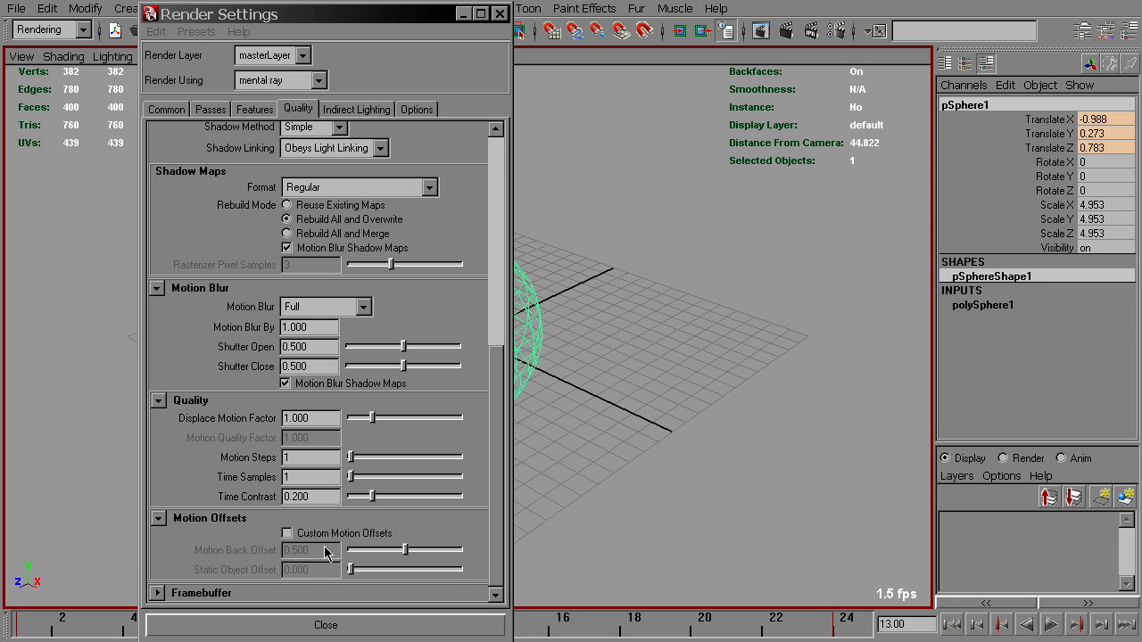
Set mental ray's Shutter Open and Shutter Close both to 0
double_click(304, 346)
type("0")
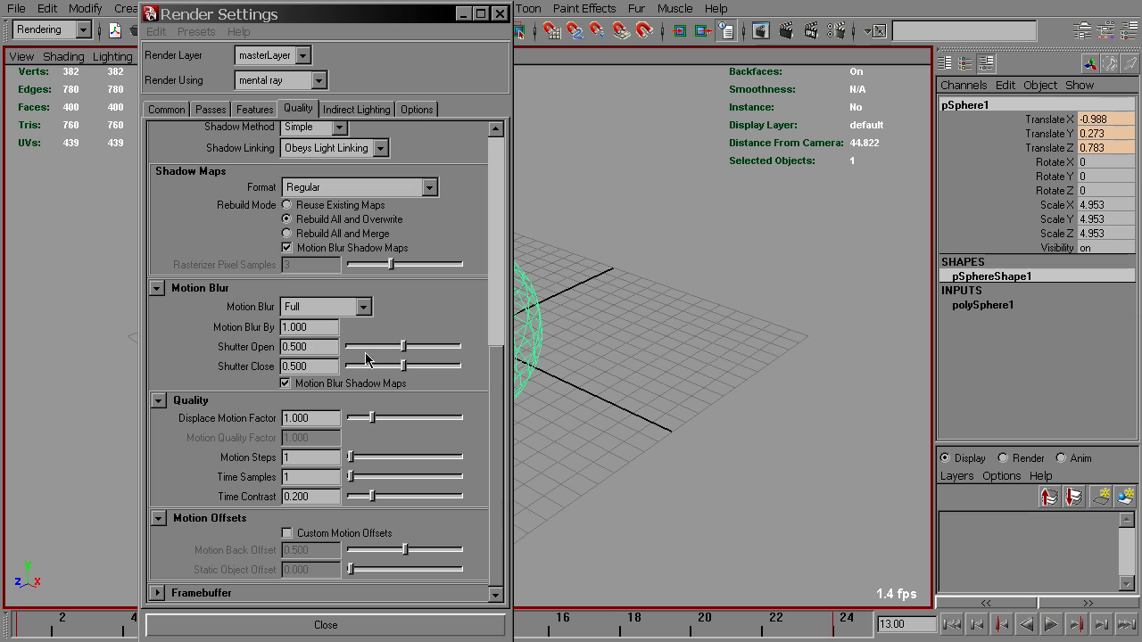
key("Return")
left_click_drag(353, 370, 318, 385)
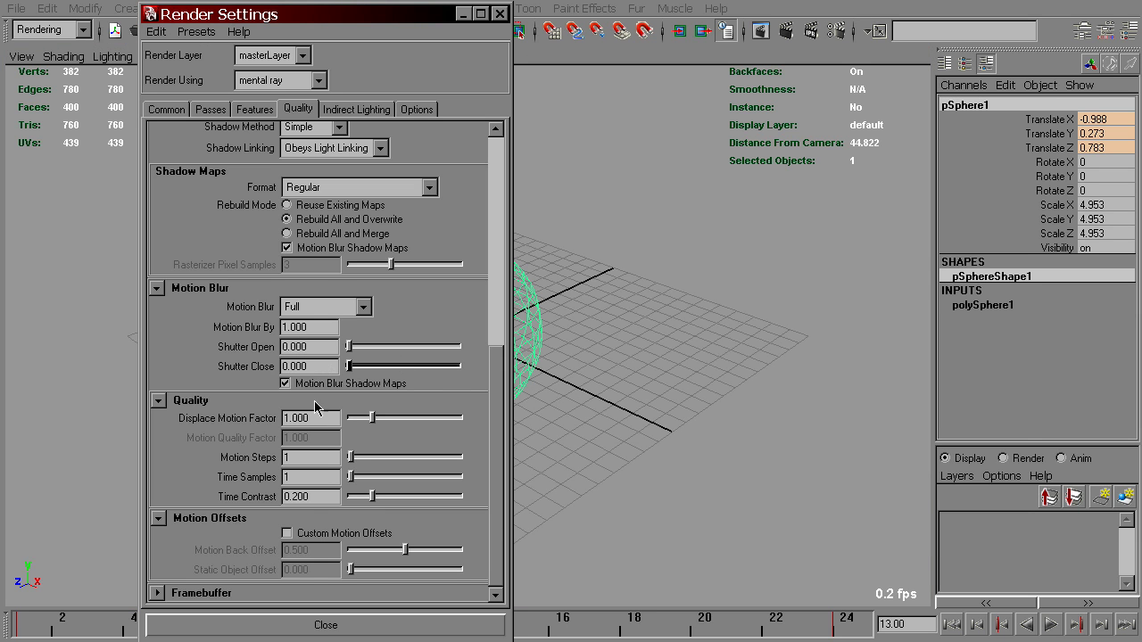
Toggle Custom Motion Offsets on and off to bring the Motion Back Offset to 0, leaving custom offsets disabled
left_click(296, 535)
left_click(301, 535)
left_click(303, 535)
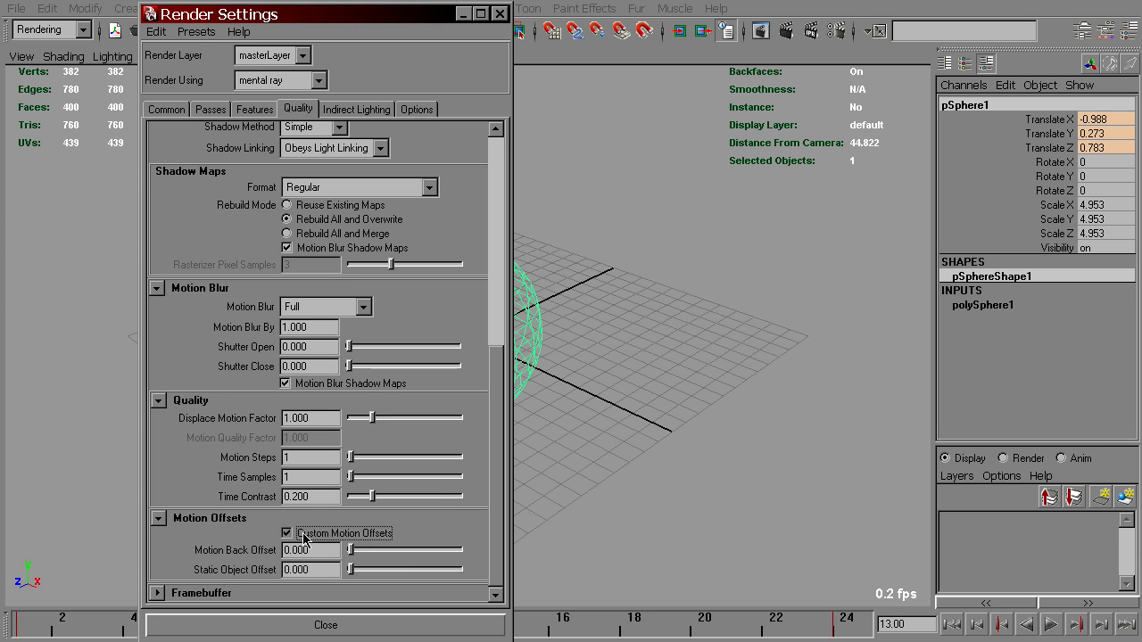
left_click(304, 534)
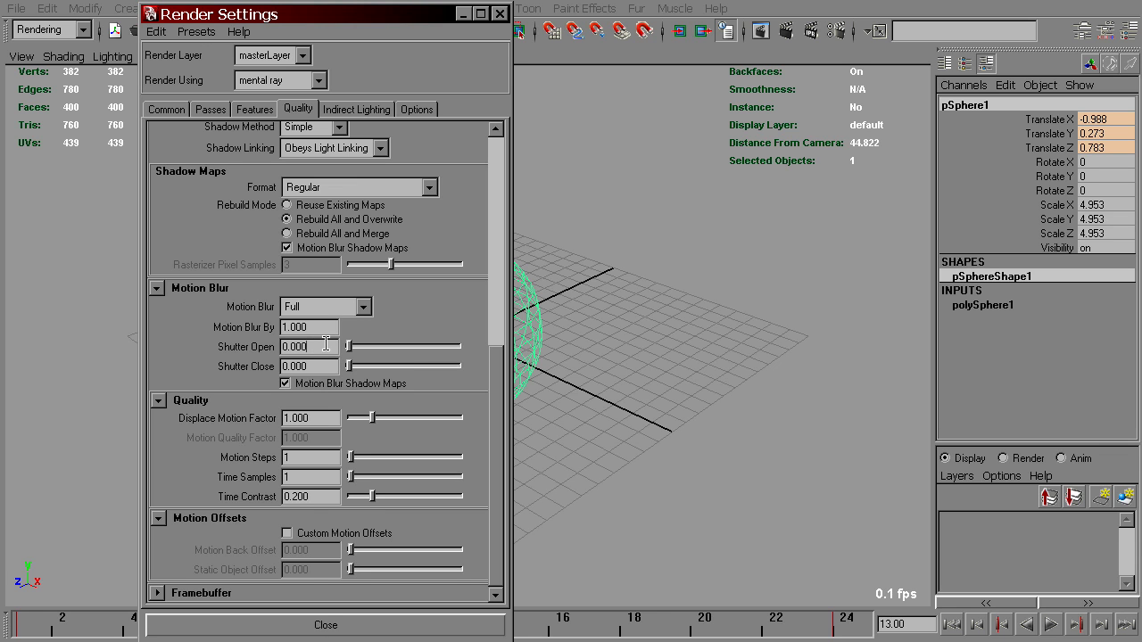
double_click(308, 347)
left_click(334, 365)
double_click(295, 367)
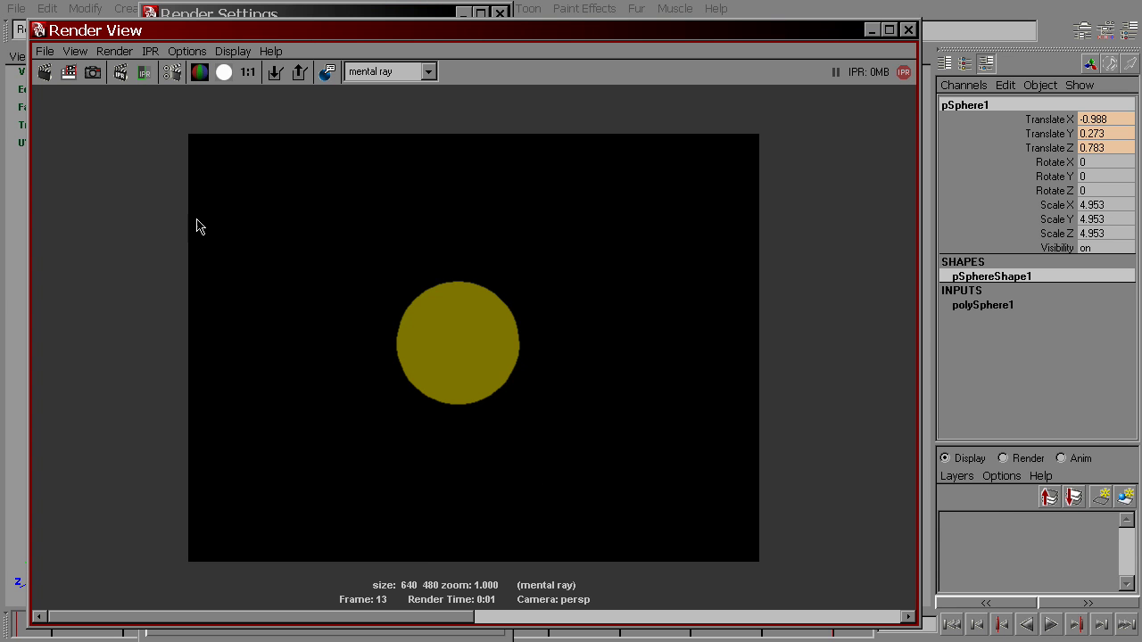
Re-render the sphere with the zero shutter values, compare its color and alpha channels, and minimize the Render View
left_click(43, 74)
mouse_move(368, 625)
left_mouse_down()
mouse_move(223, 624)
mouse_move(368, 624)
left_mouse_up()
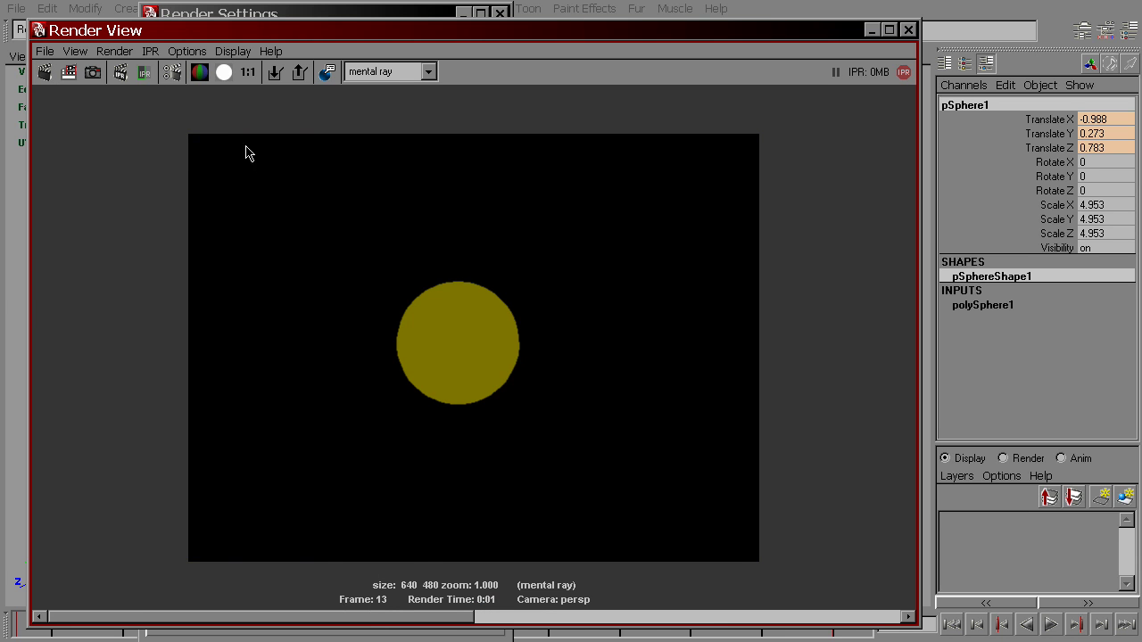
left_click(223, 74)
mouse_move(299, 623)
left_mouse_down()
mouse_move(691, 622)
mouse_move(299, 622)
left_mouse_up()
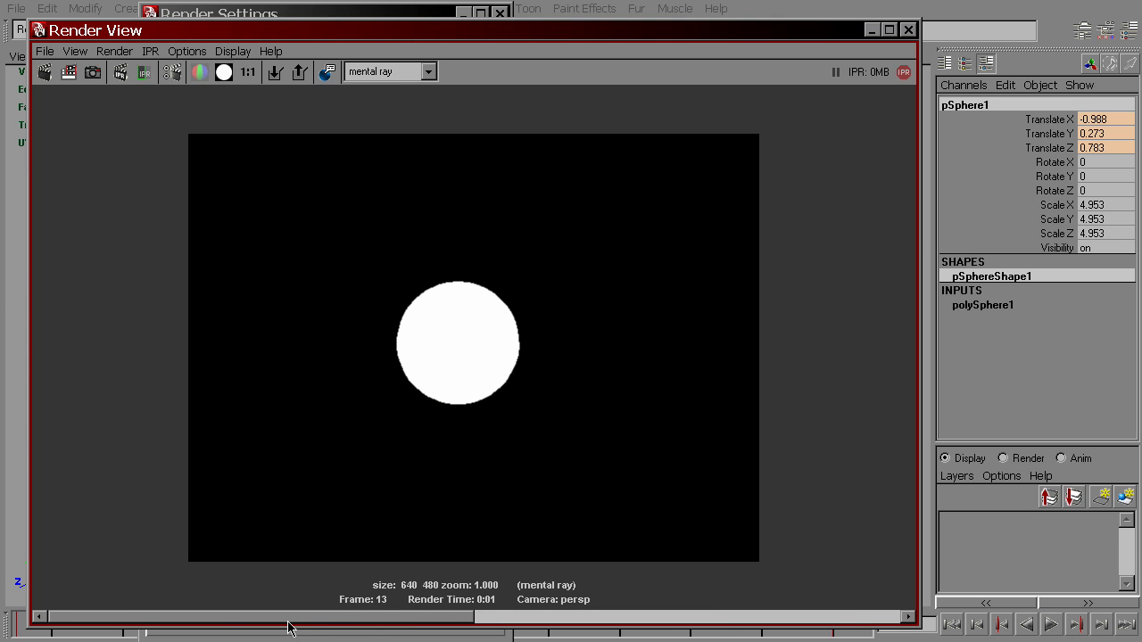
left_click(198, 74)
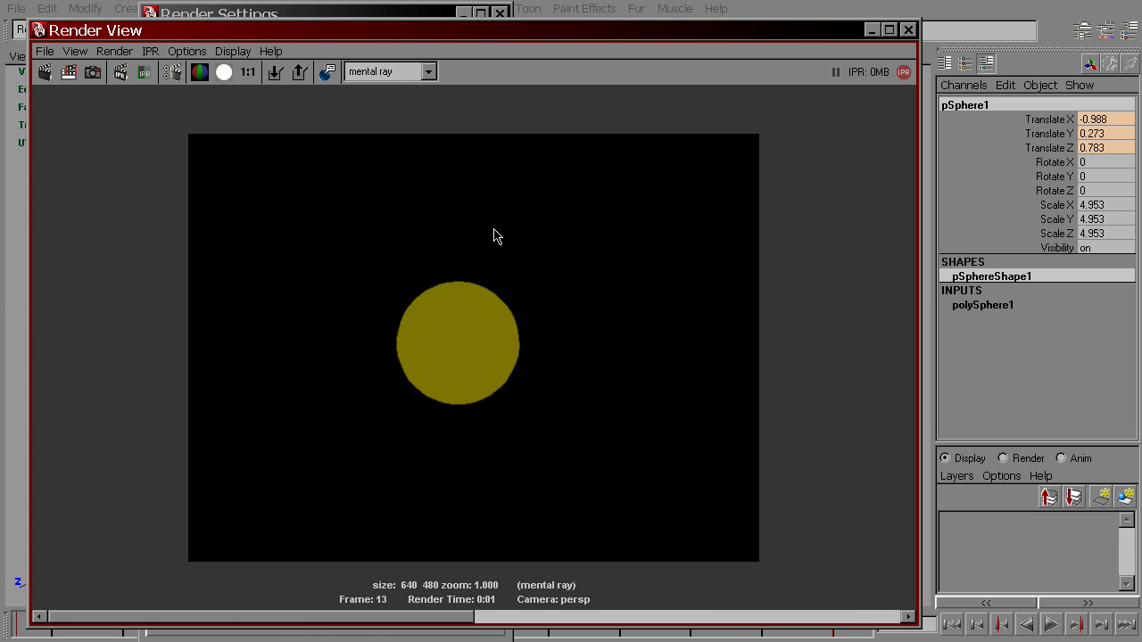
left_click(872, 30)
Enable Force Motion Vector Computation in the Performance section of mental ray's options
double_click(302, 366)
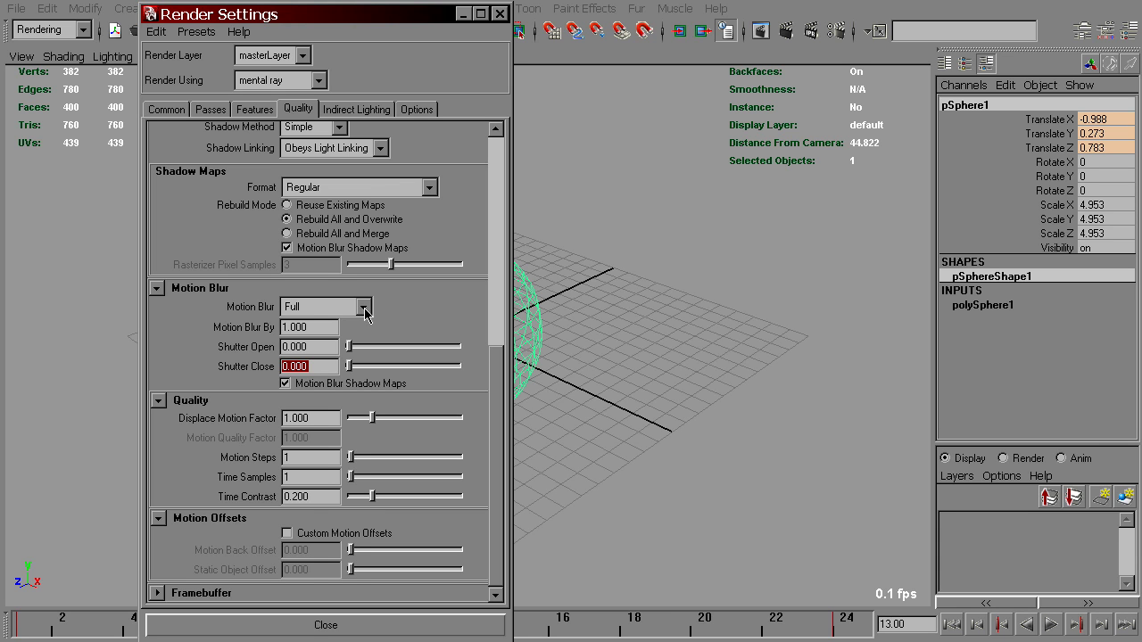
left_click(416, 110)
left_click(285, 509)
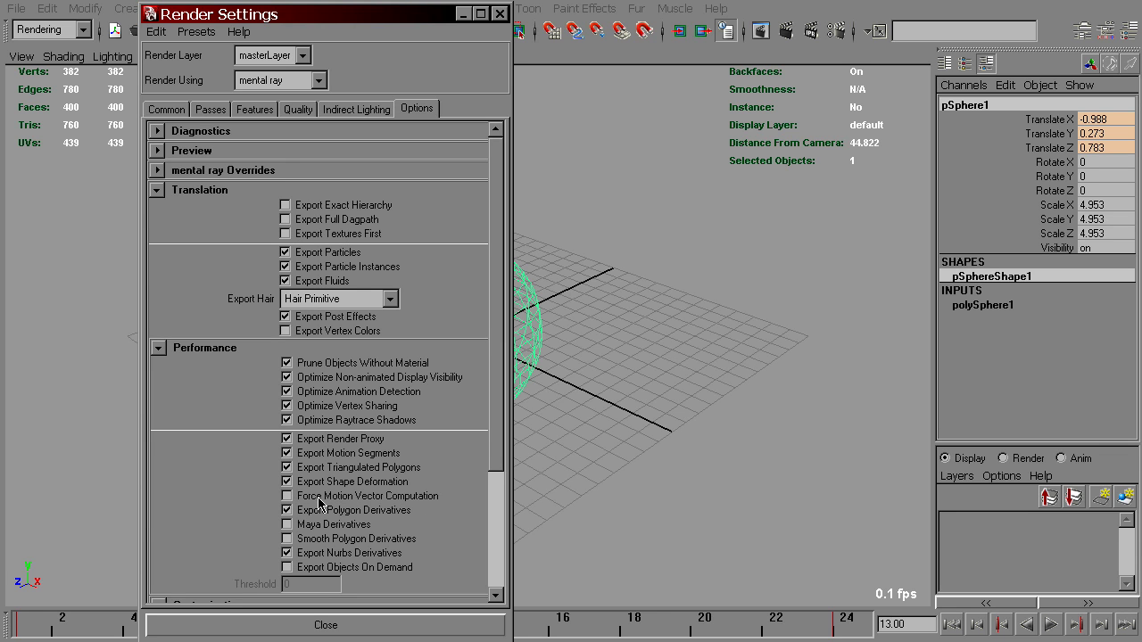
left_click(286, 496)
Set mental ray's Motion Blur to Off in the Quality settings
left_click(292, 110)
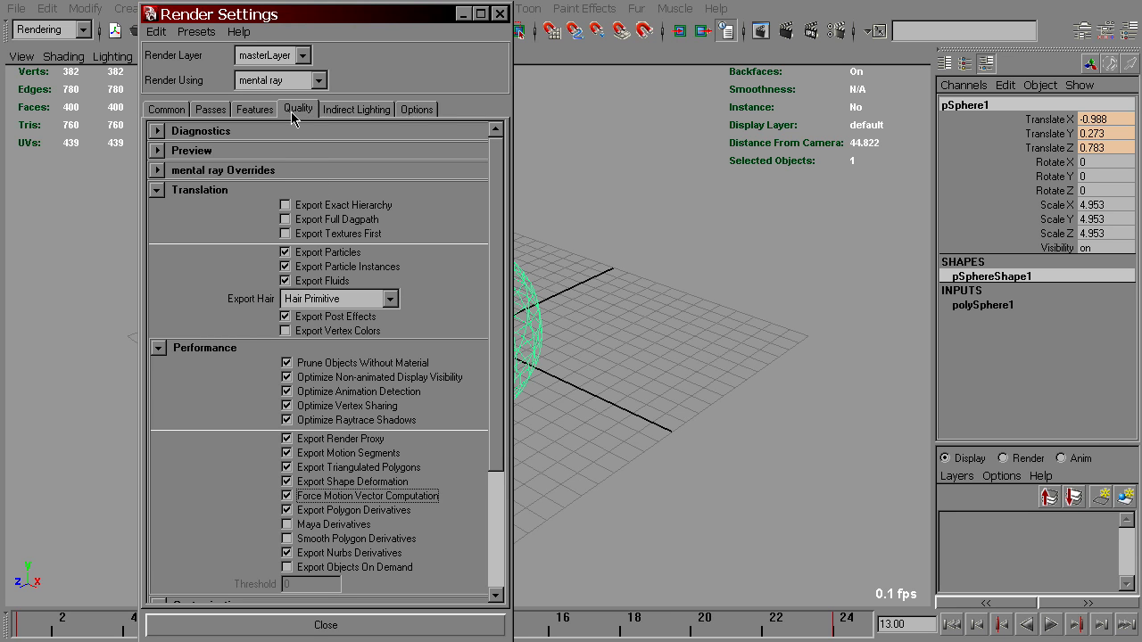
left_click(364, 306)
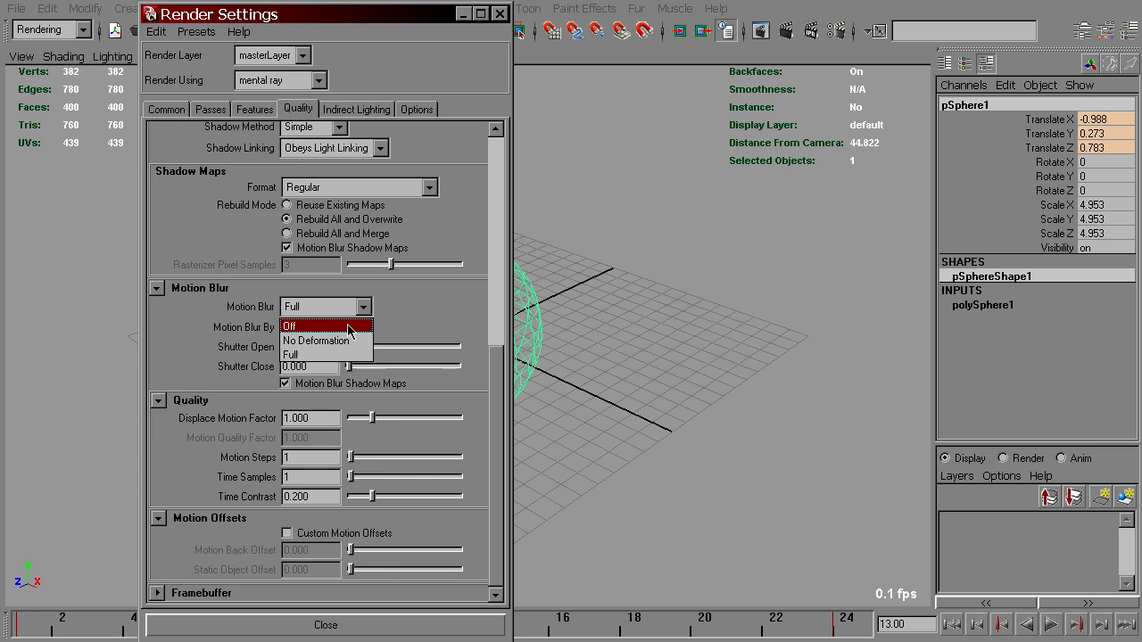
left_click(340, 326)
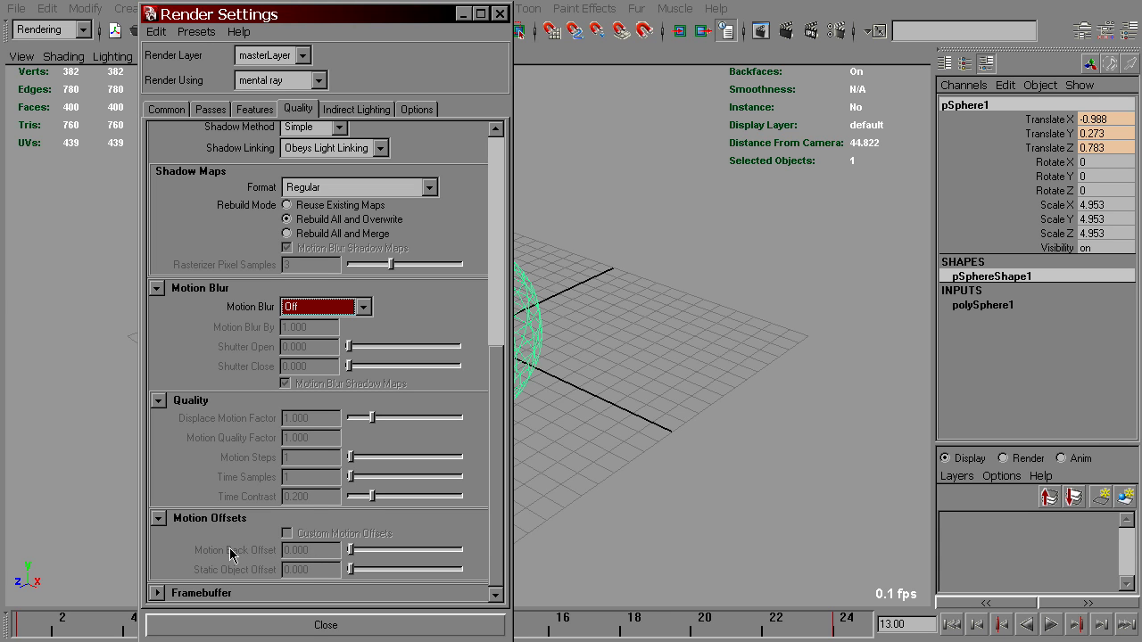
left_click(415, 109)
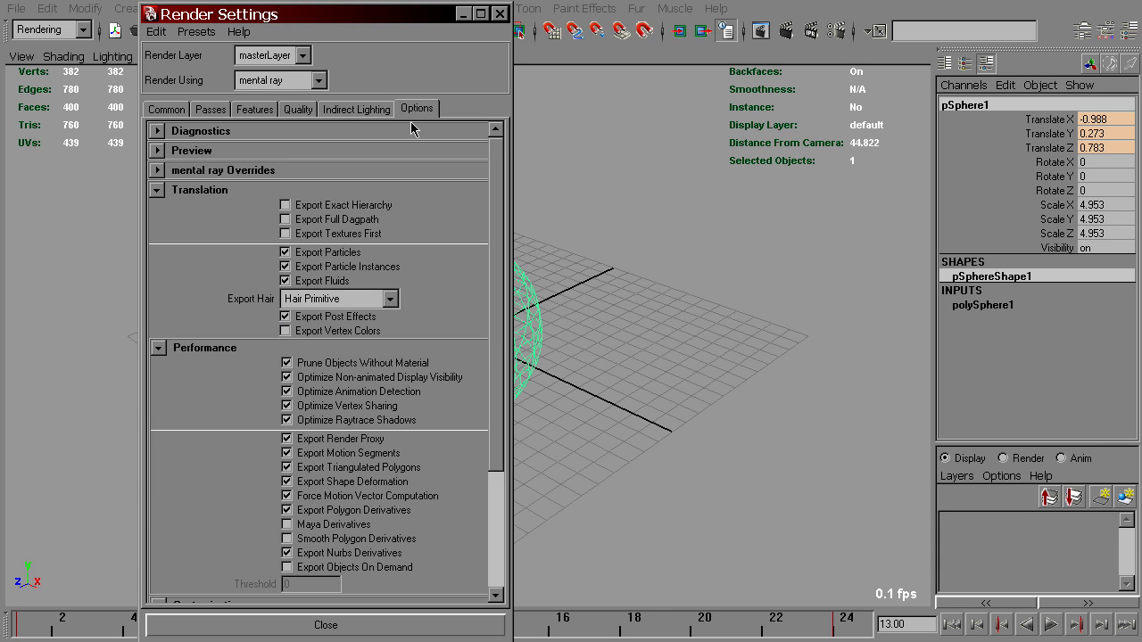
left_click(298, 109)
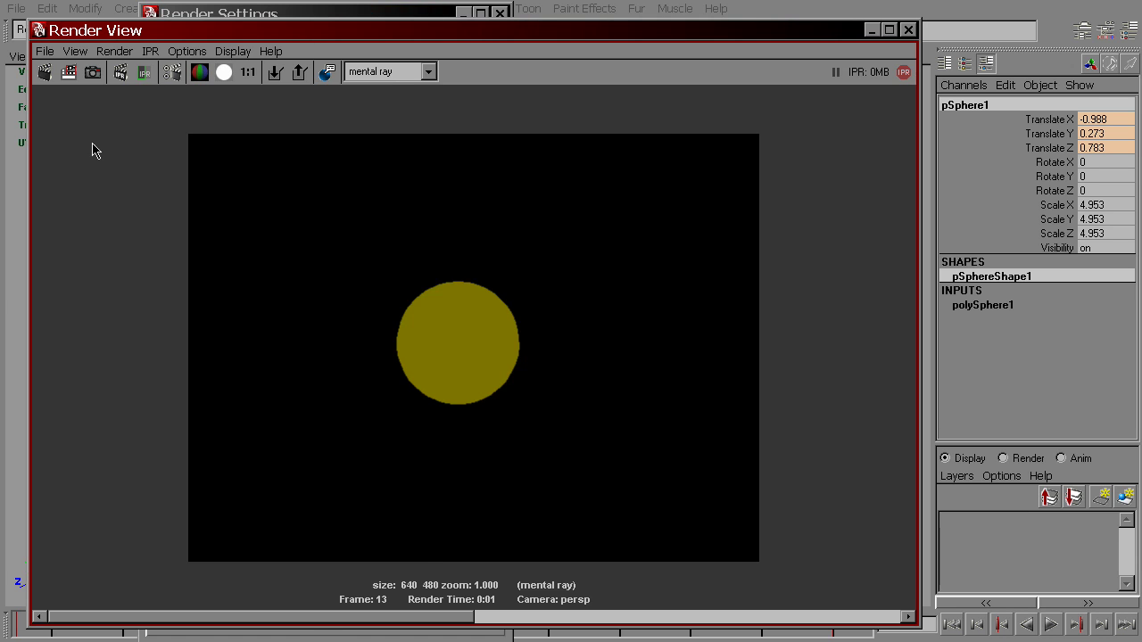
Re-render the sphere with motion blur off, check its alpha channel against the stored image, and dismiss the Render View
left_click(46, 75)
left_click(224, 71)
left_click_drag(416, 619, 350, 625)
left_click(200, 71)
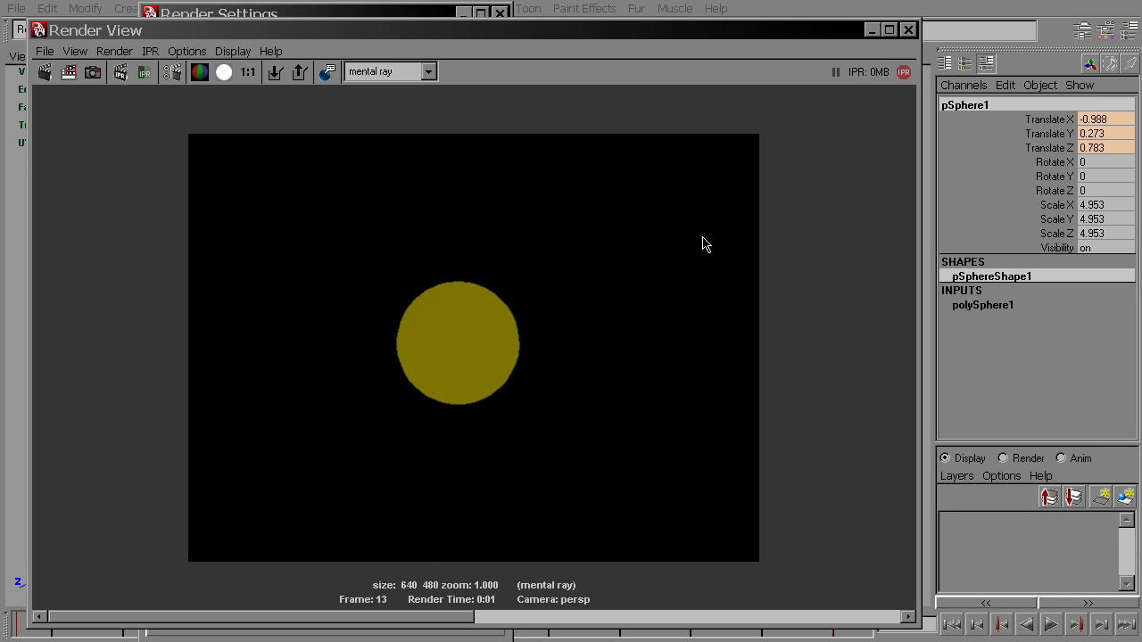
left_click(908, 30)
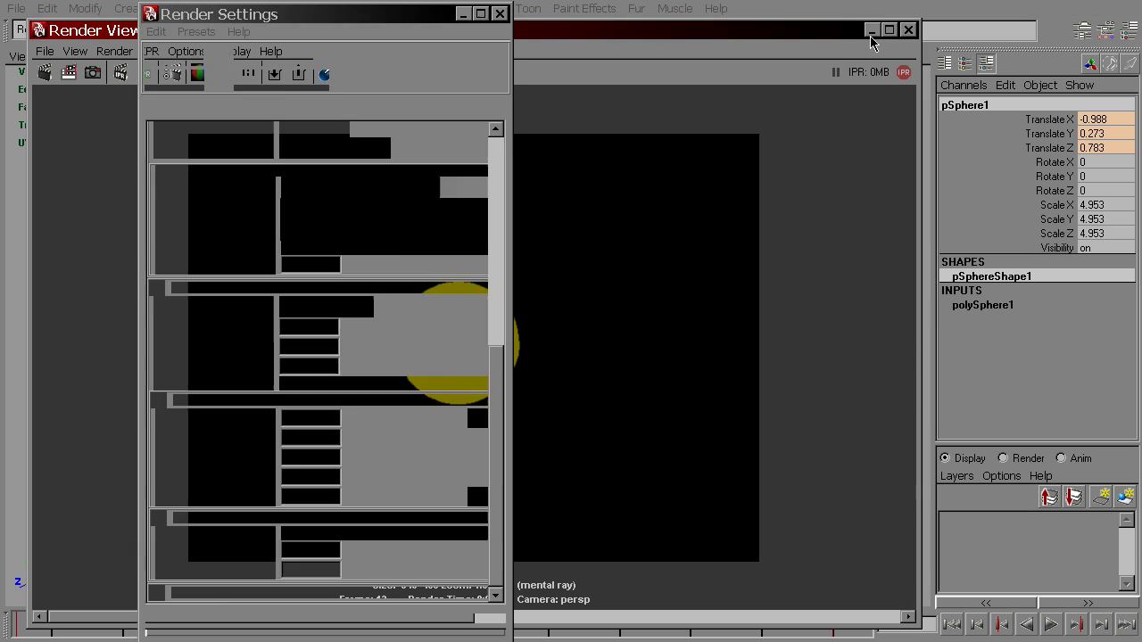
Close the Render Settings and start a new empty scene
left_click(495, 624)
left_click(688, 331)
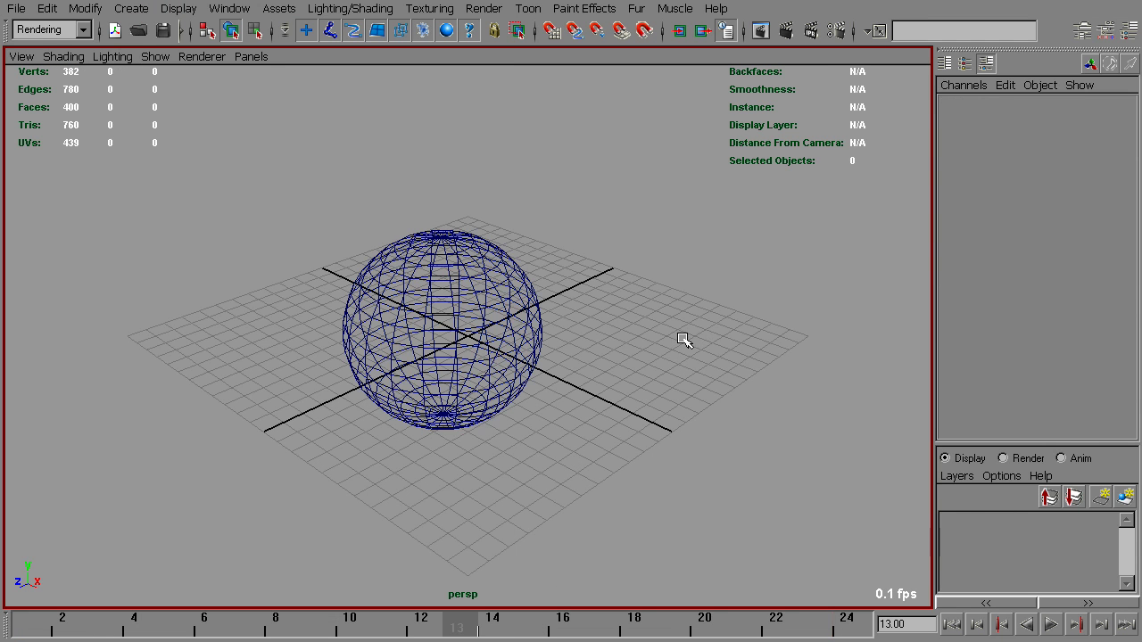
key("ctrl+n")
left_click(594, 293)
Create a polygon sphere and animate its translation with keyframes at the start and end of the timeline
right_click_drag(535, 349, 589, 343, "shift")
left_click_drag(469, 337, 77, 328)
left_click(853, 627)
Go to frame 13 and scale the sphere uniformly to about 5.209
left_click(464, 626)
key("r")
middle_click_drag(492, 428, 612, 318)
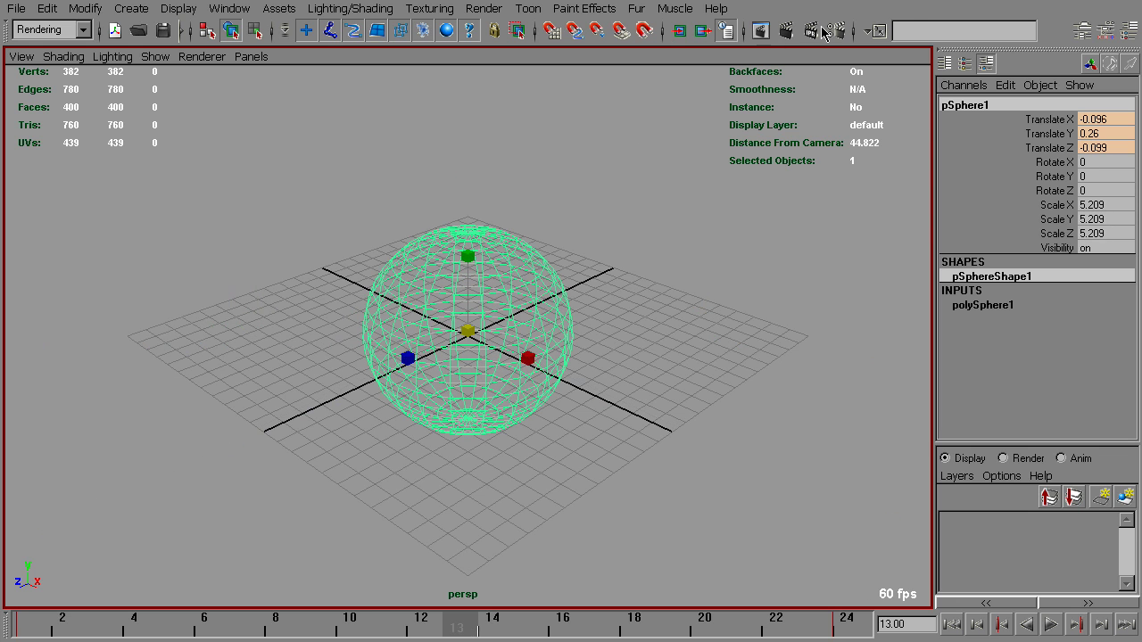
Replace the stored image in the Render View with a fresh render of the new sphere in its default material
left_click(760, 31)
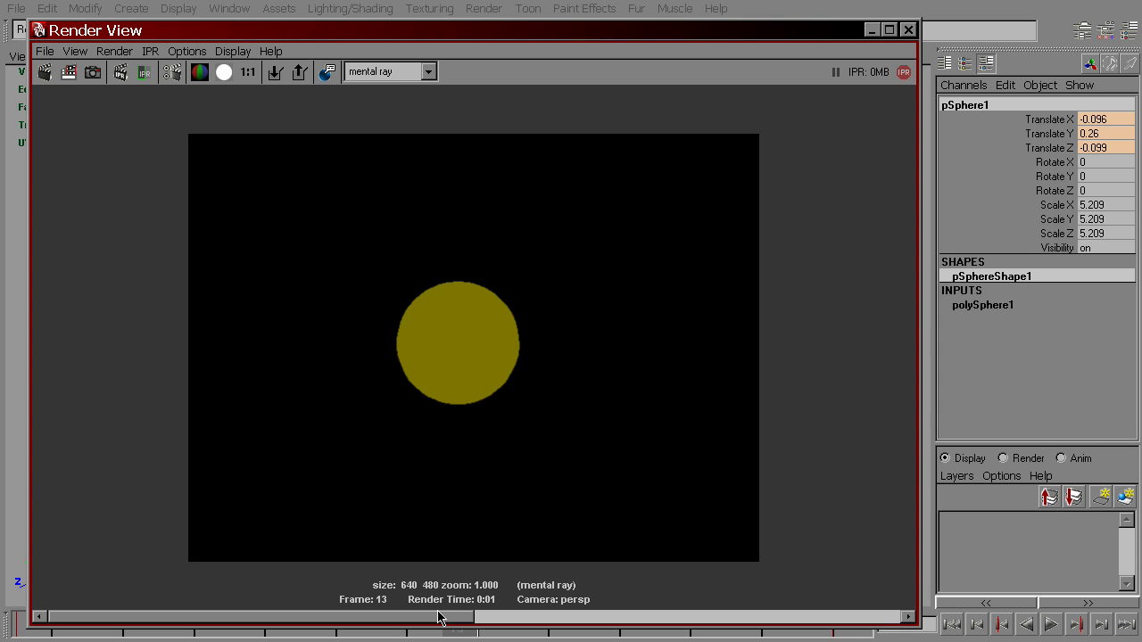
left_click(437, 612)
left_click(300, 73)
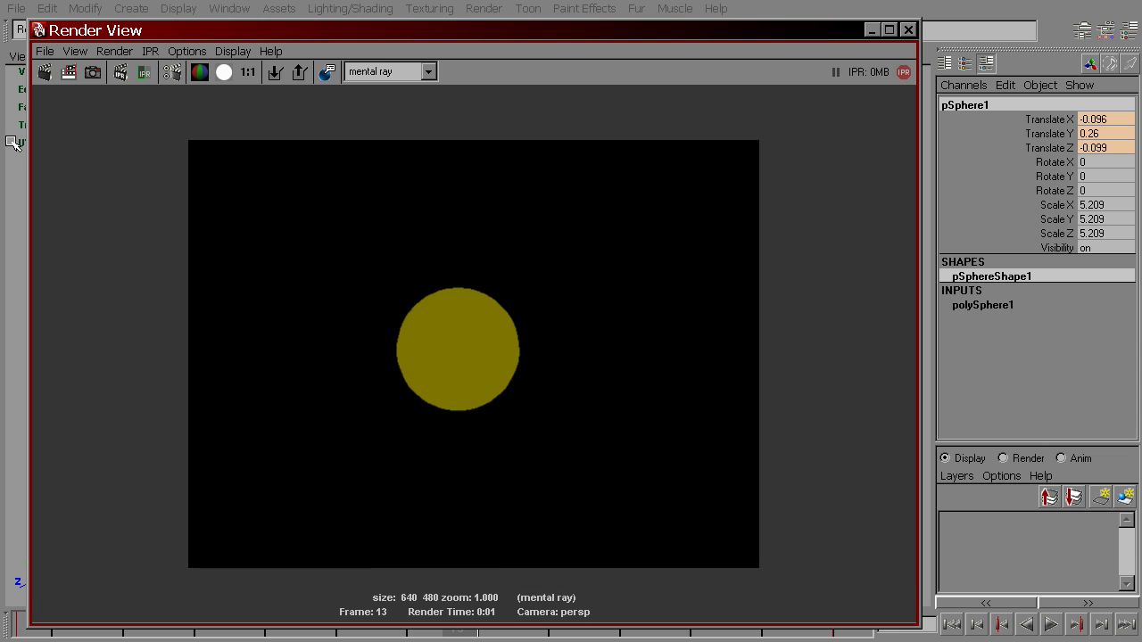
left_click(44, 72)
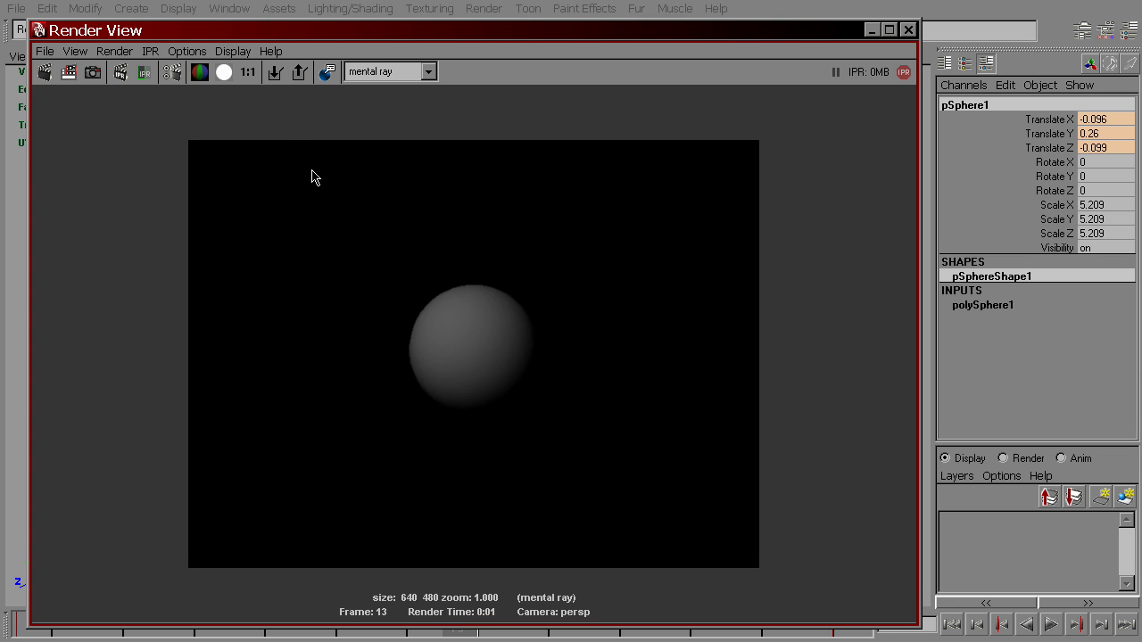
left_click(275, 73)
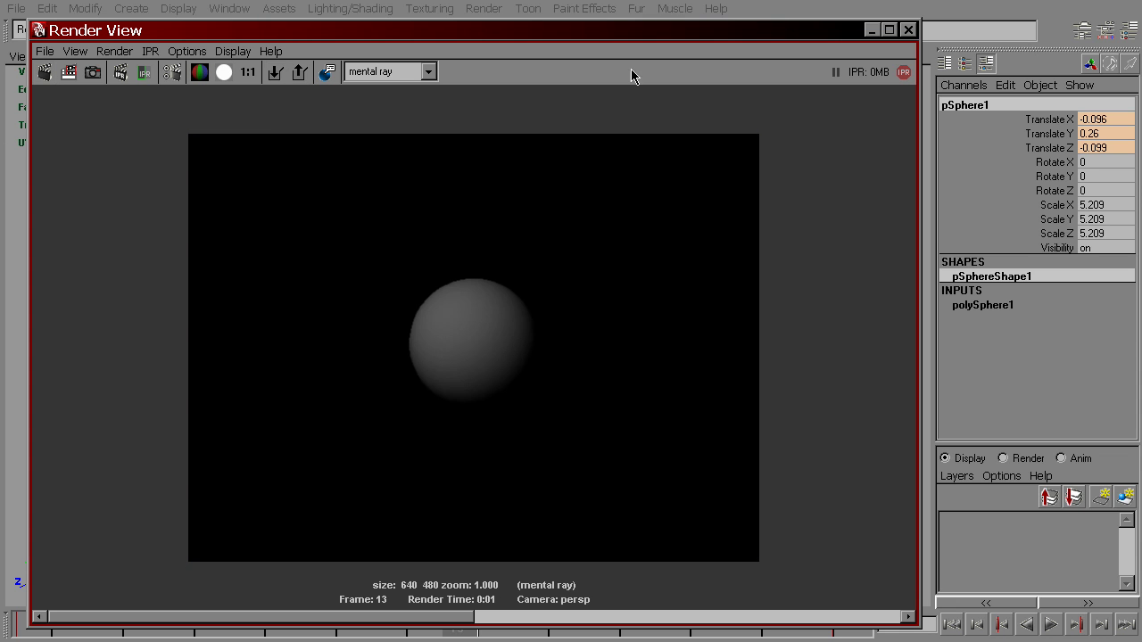
Minimize the Render View and assign a new lm2DMV_v2 material to the sphere
left_click(872, 32)
right_click_drag(497, 234, 719, 480)
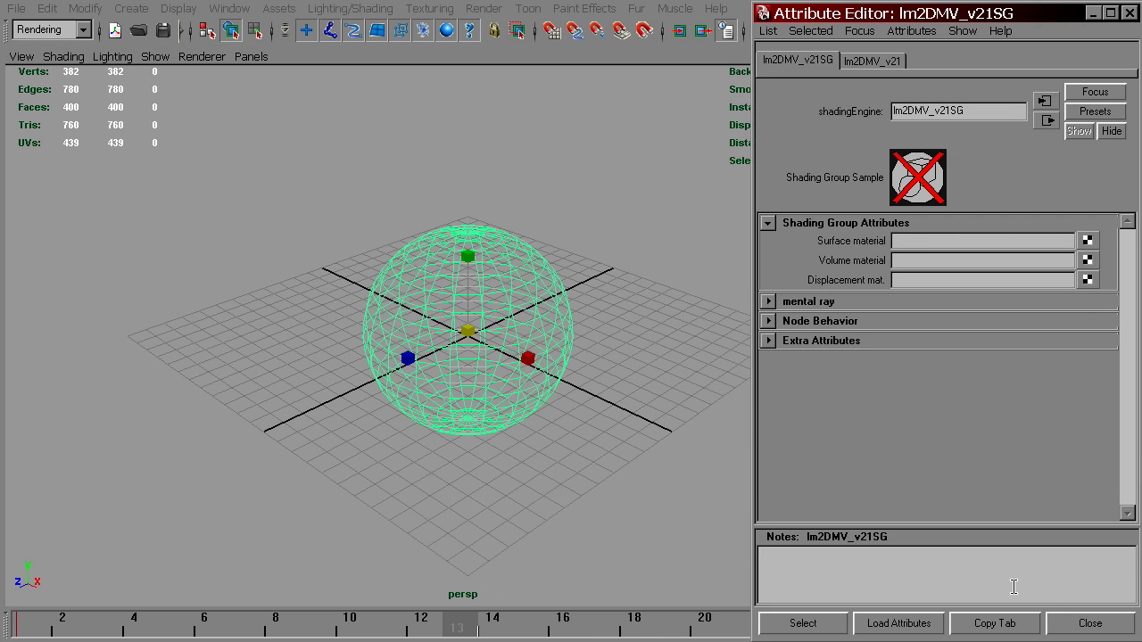
left_click(1064, 630)
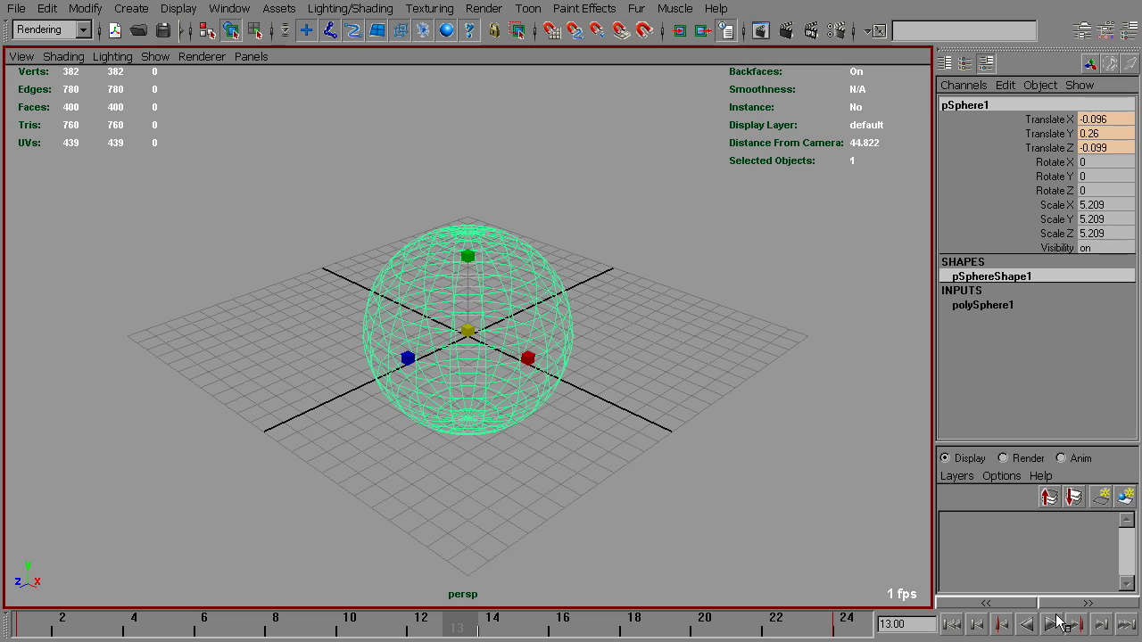
Set mental ray's Motion Blur to Full in the Render Settings and expand the Motion Offsets section
left_click(836, 31)
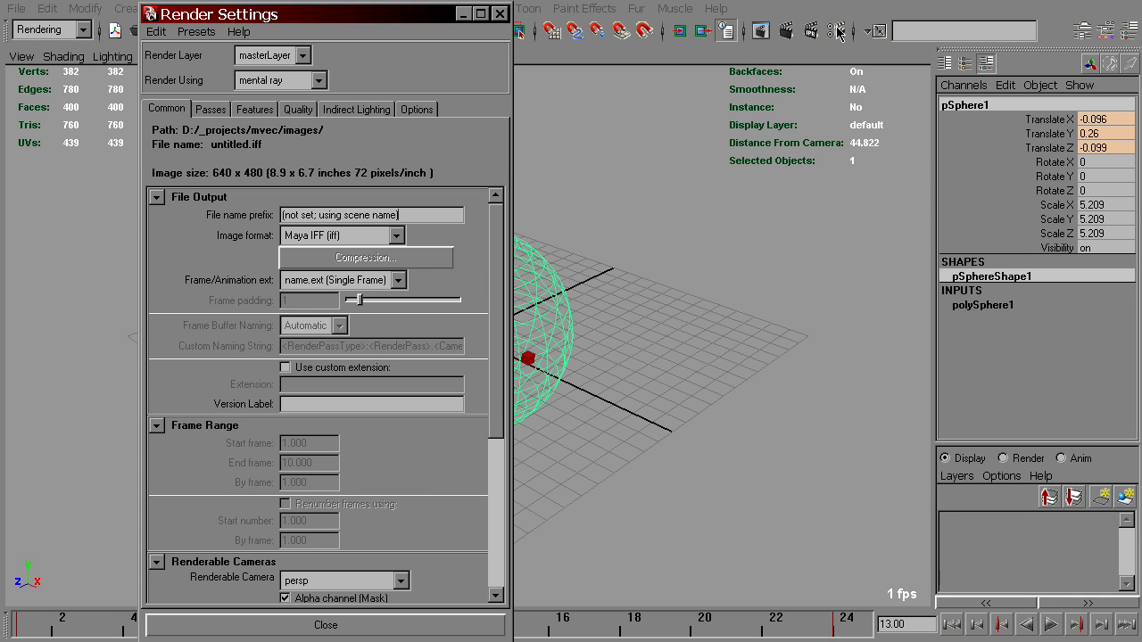
left_click(298, 111)
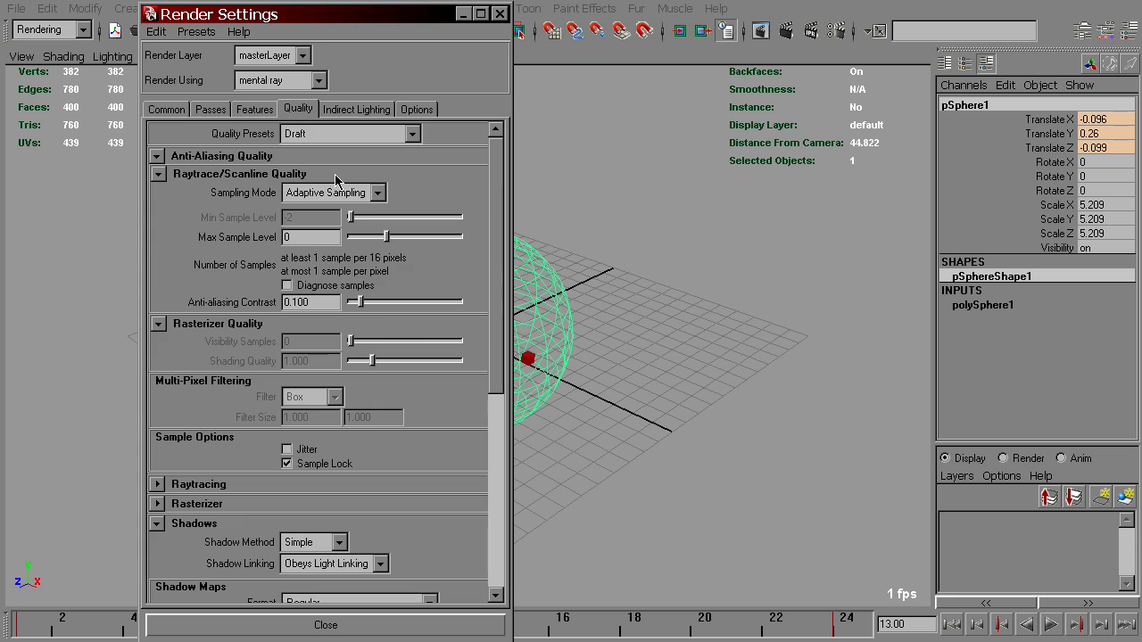
left_click_drag(489, 322, 496, 504)
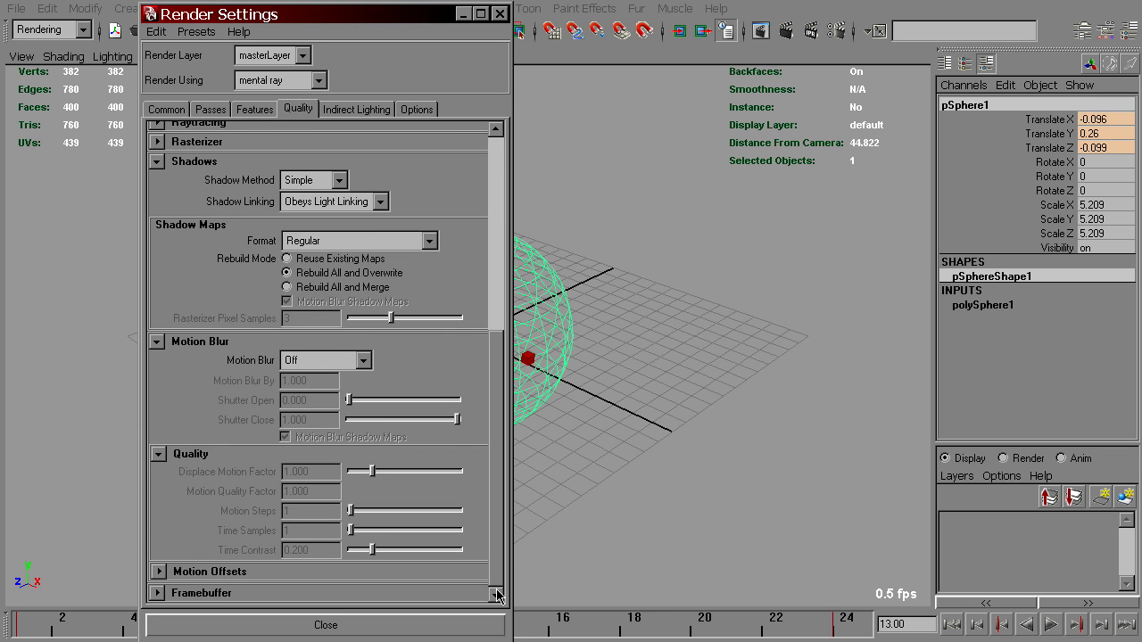
scroll(490, 526, "down", 2)
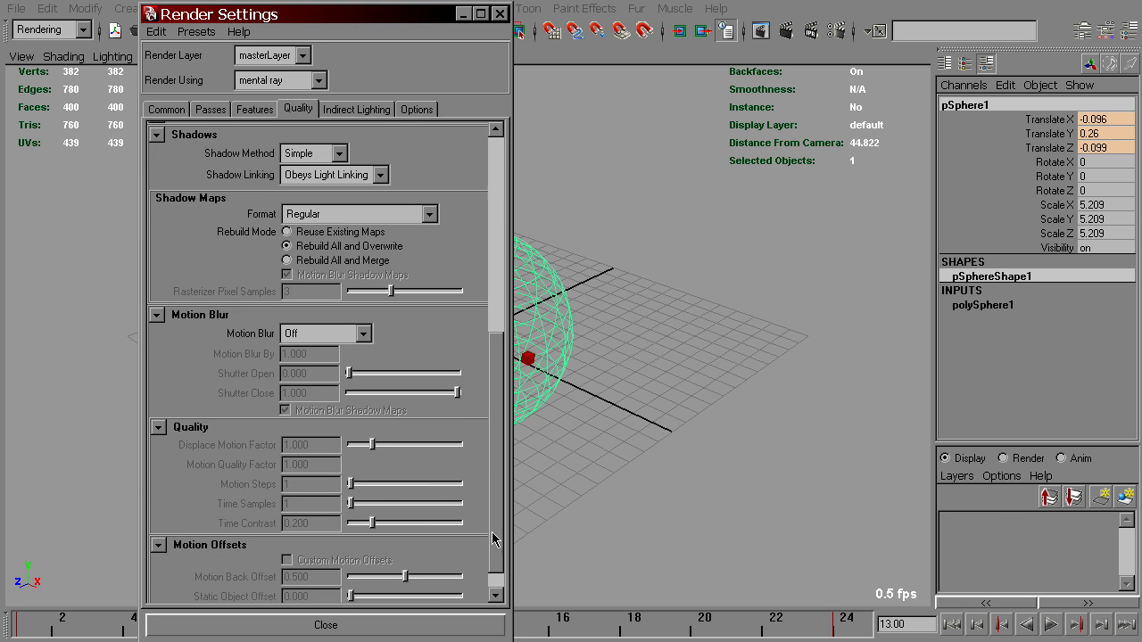
left_click(350, 311)
left_click(321, 354)
Toggle Custom Motion Offsets on and off to zero the Motion Back Offset, and set Motion Blur back to Off
left_click(344, 532)
left_click(314, 536)
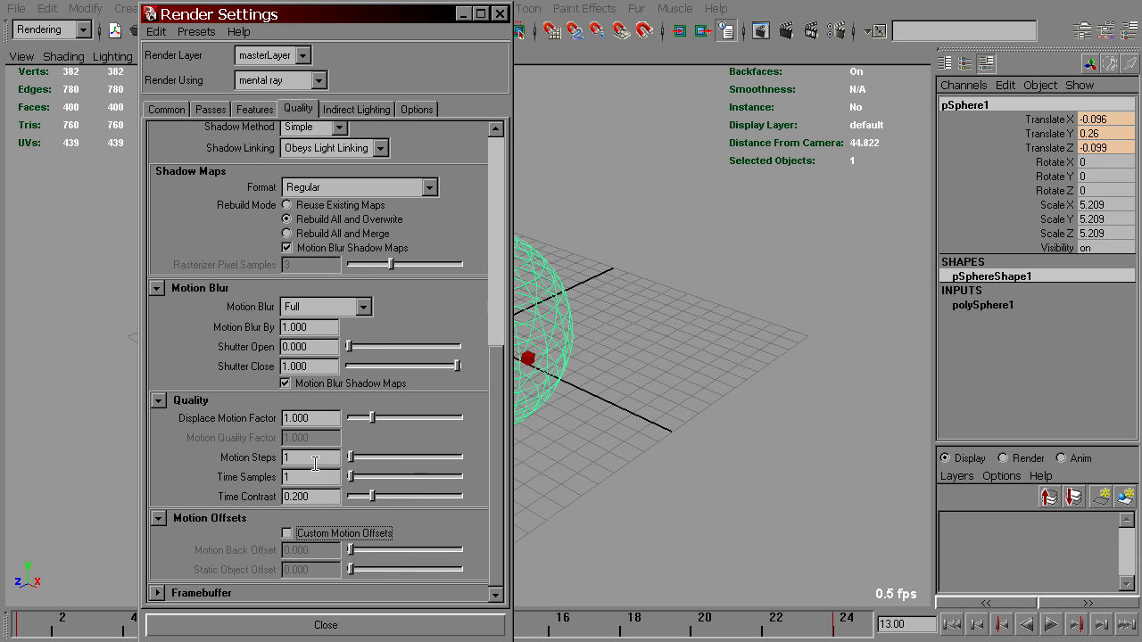
left_click(330, 307)
left_click(312, 325)
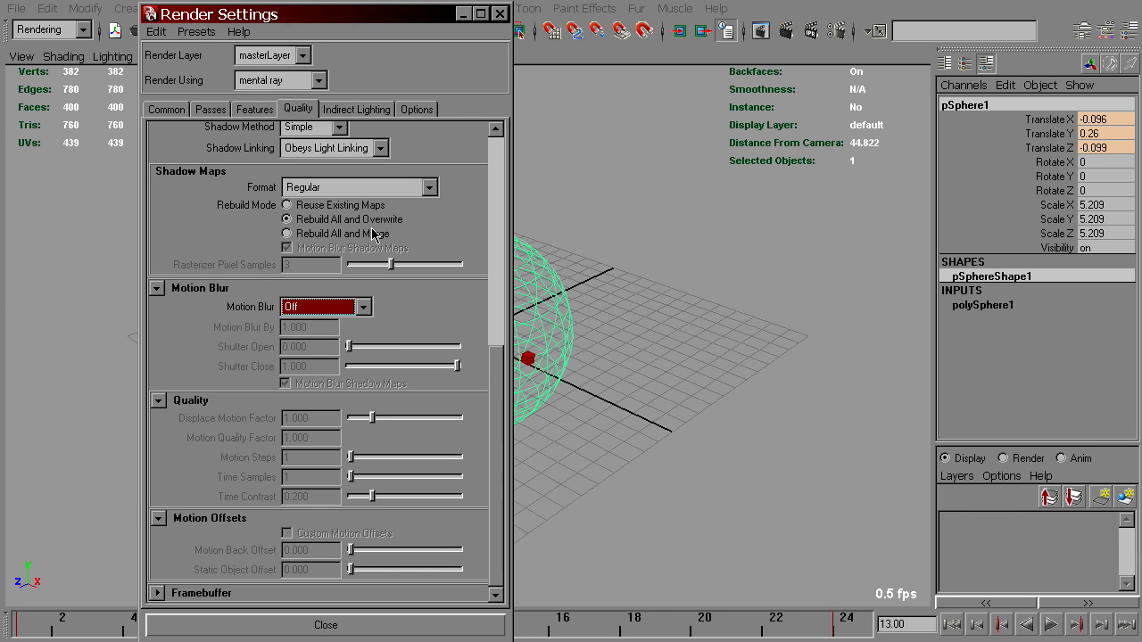
Enable Force Motion Vector Computation in mental ray's options and close the Render Settings
left_click(414, 110)
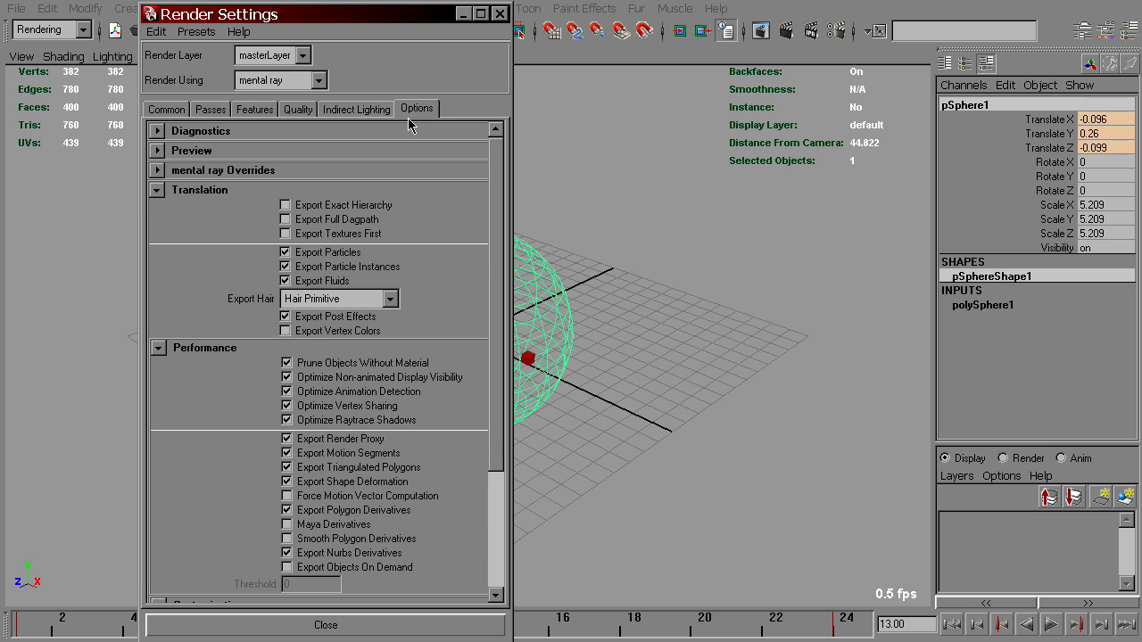
left_click(321, 498)
left_click(325, 625)
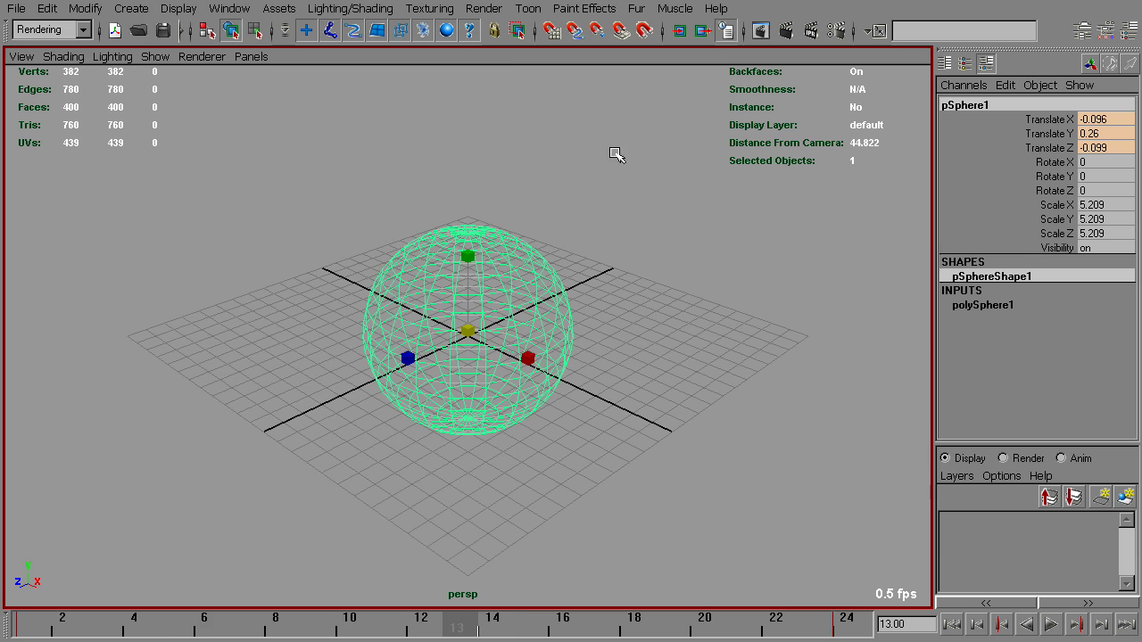
Render the new sphere with the motion vector shader, compare it with the stored default-material image, and check its alpha channel
left_click(760, 31)
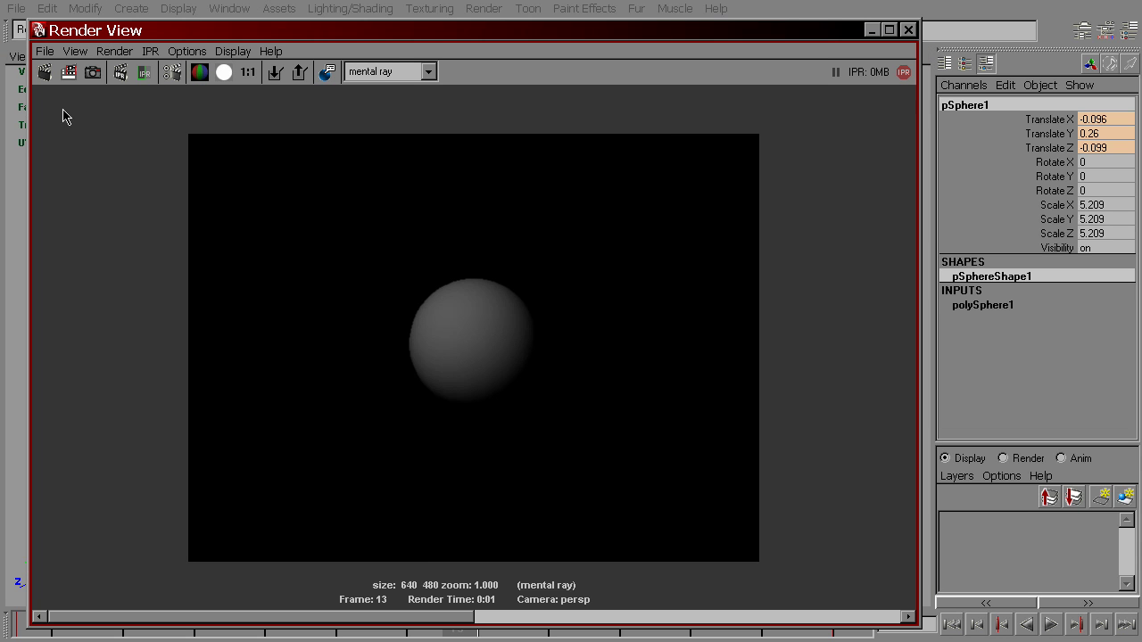
left_click(44, 73)
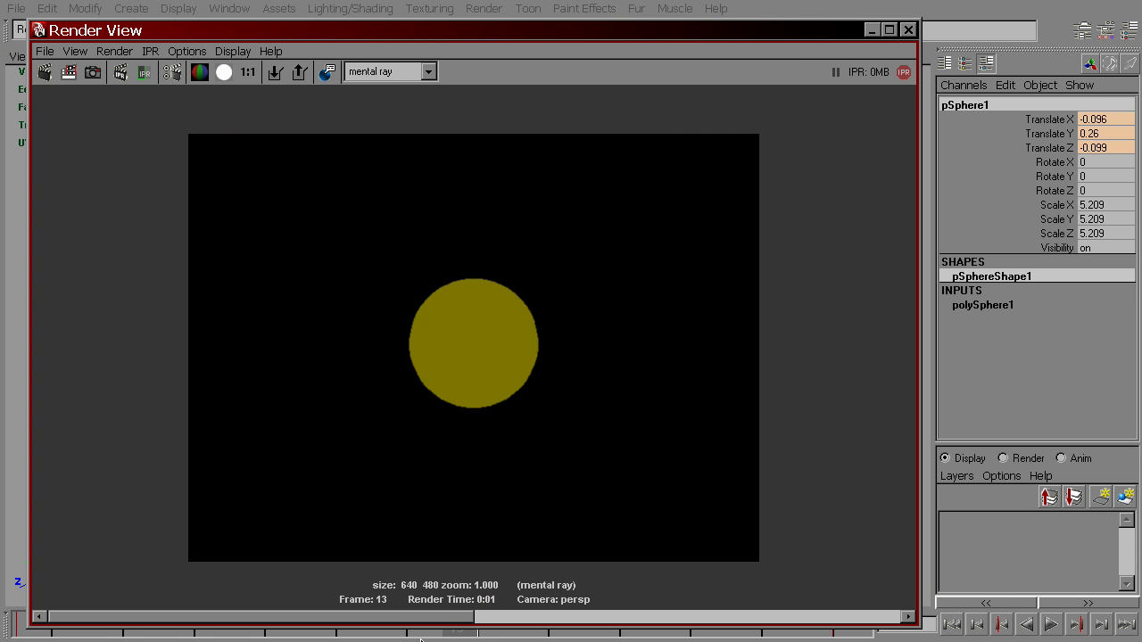
mouse_move(423, 622)
left_mouse_down()
mouse_move(812, 620)
mouse_move(422, 619)
mouse_move(830, 630)
mouse_move(785, 619)
mouse_move(437, 622)
left_mouse_up()
left_click(224, 73)
left_click(200, 74)
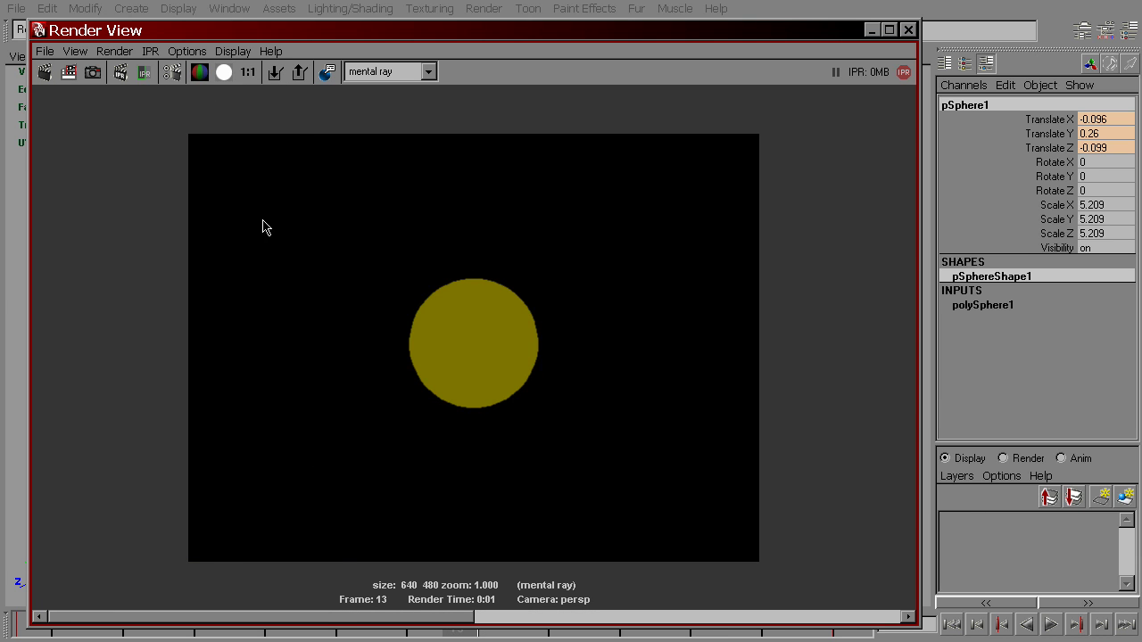